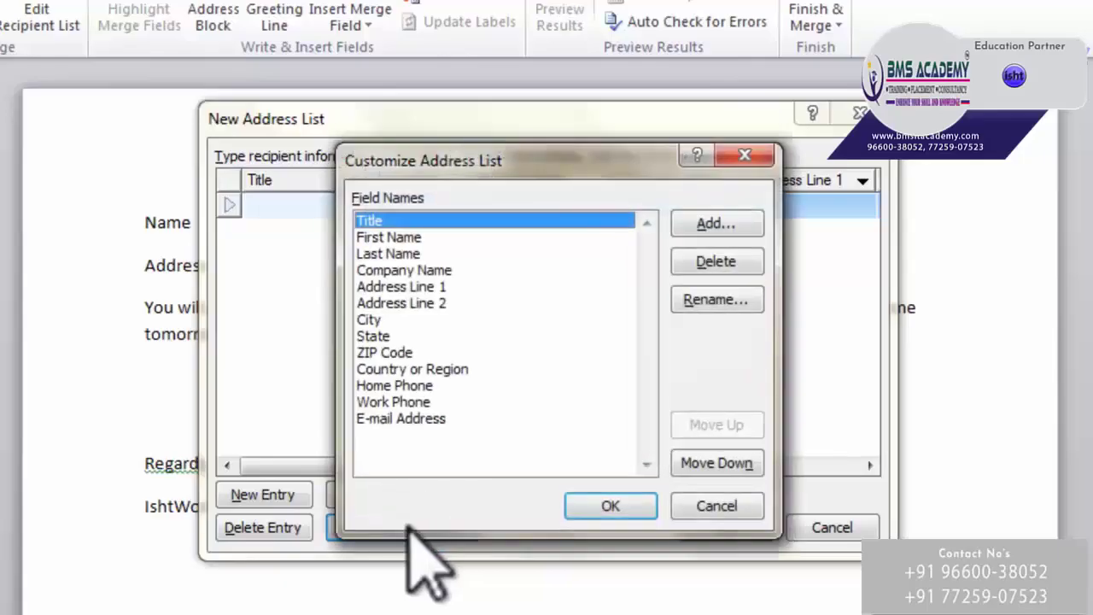
Delete every default field, starting with Title, from the address list columns.
click(423, 270)
click(402, 319)
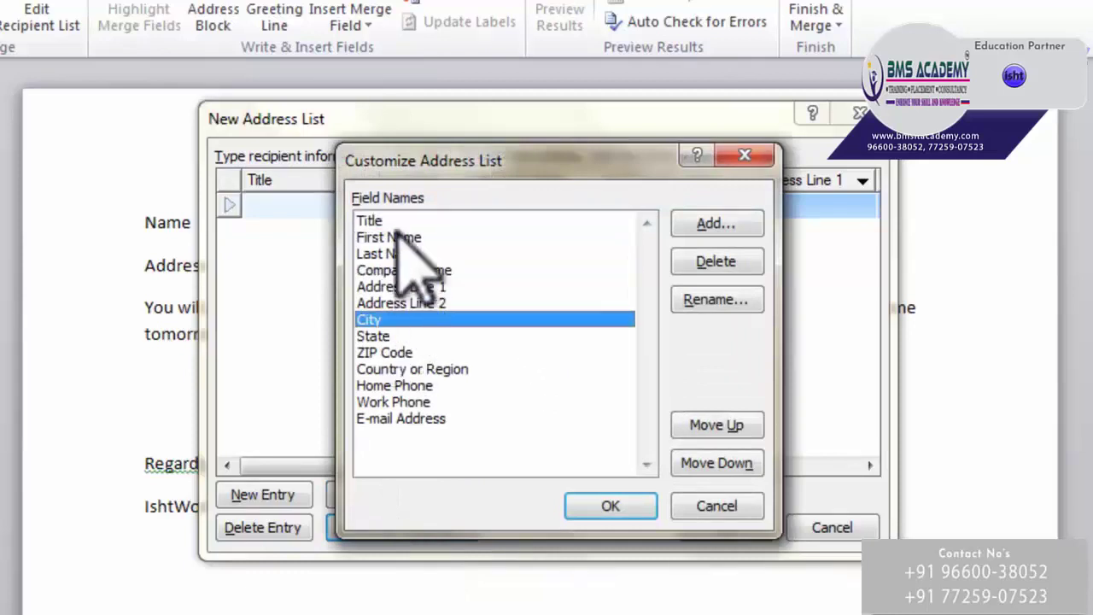
click(399, 220)
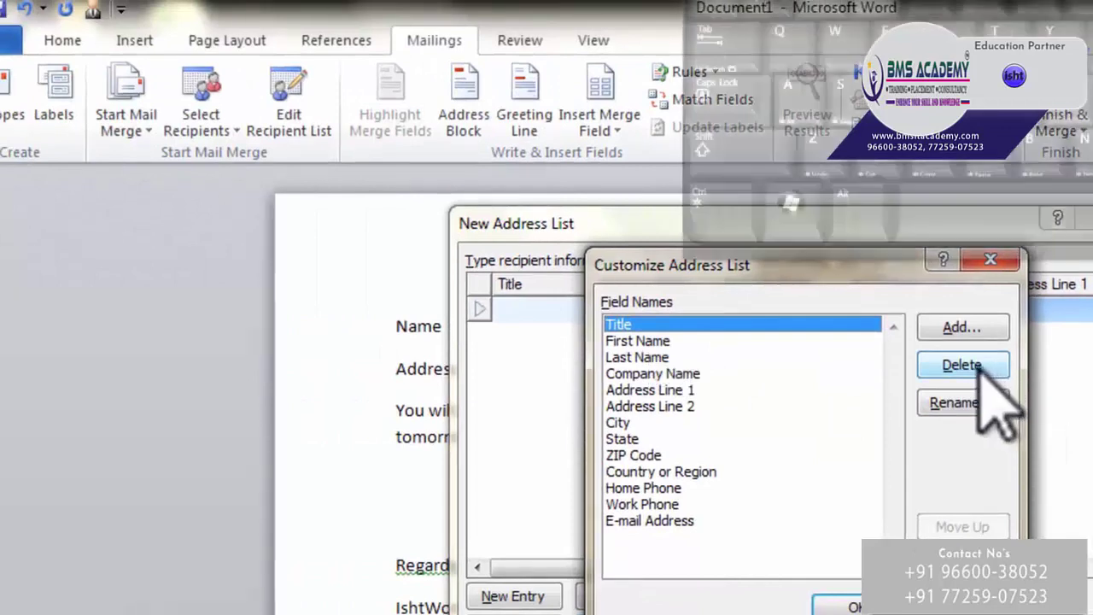
click(962, 364)
click(753, 519)
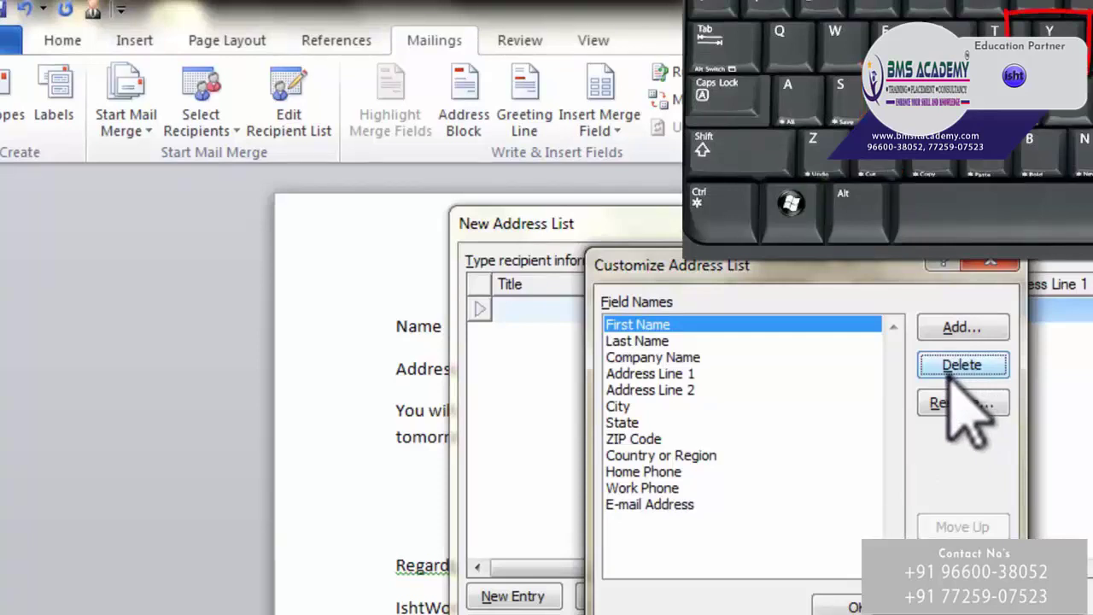
click(962, 364)
key(y)
click(963, 364)
key(y)
click(962, 365)
key(y)
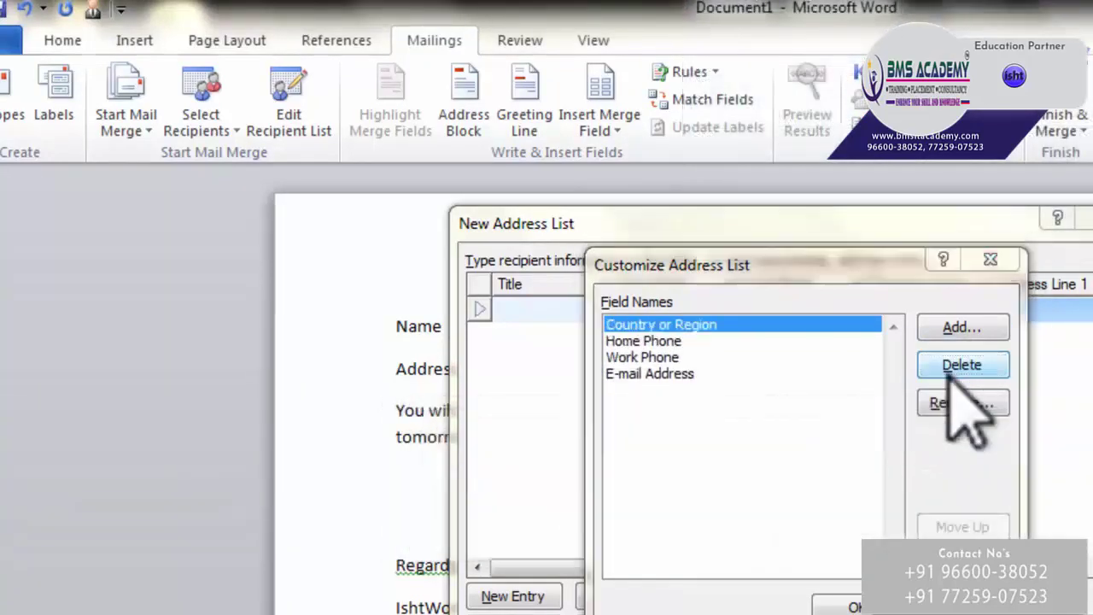
click(950, 365)
key(y)
click(949, 365)
key(y)
click(949, 364)
key(y)
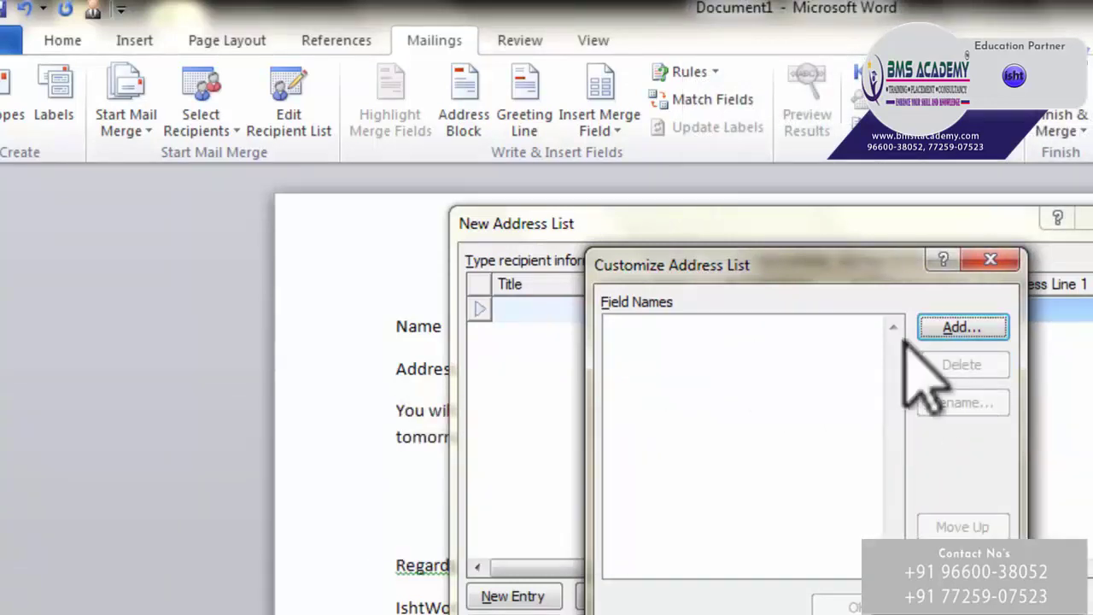
Add custom 'name' and 'address' fields and apply them to the list.
click(960, 329)
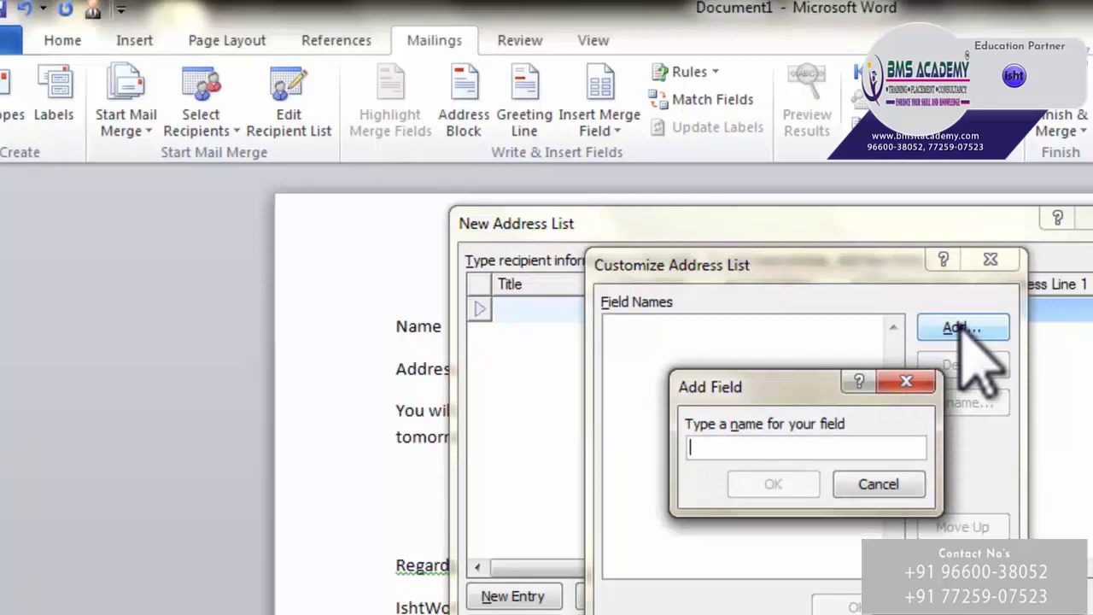
text(name)
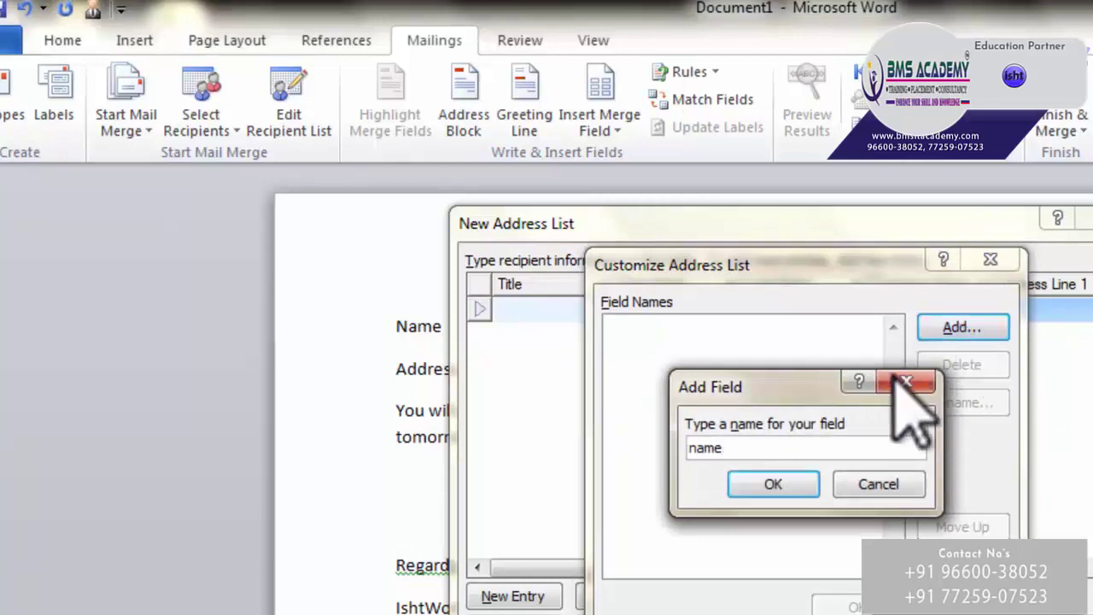
click(773, 481)
click(945, 326)
text(a)
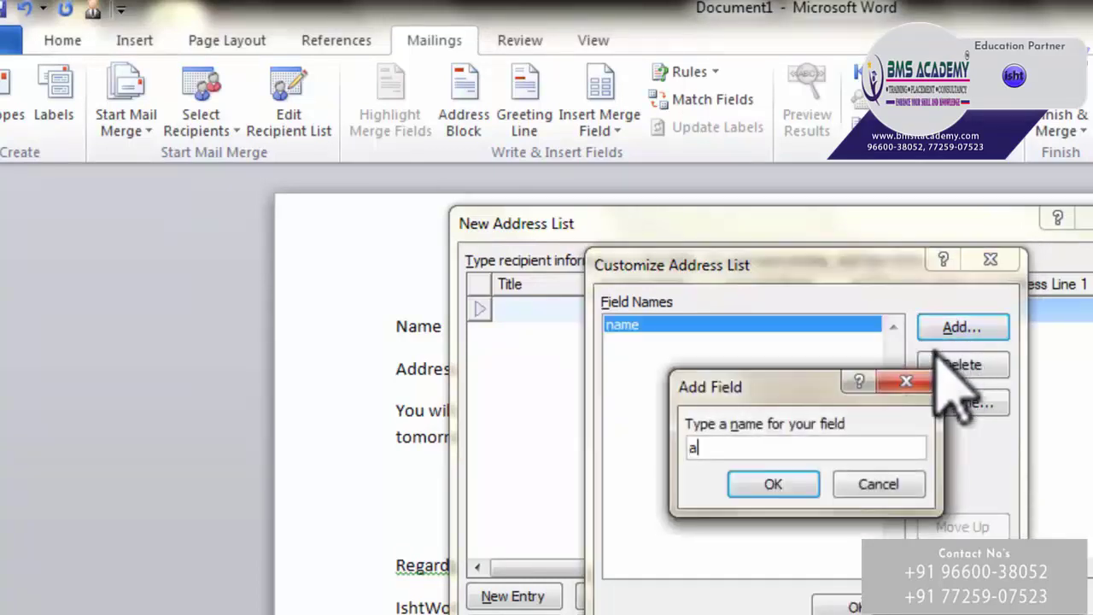
text(ddress)
click(582, 351)
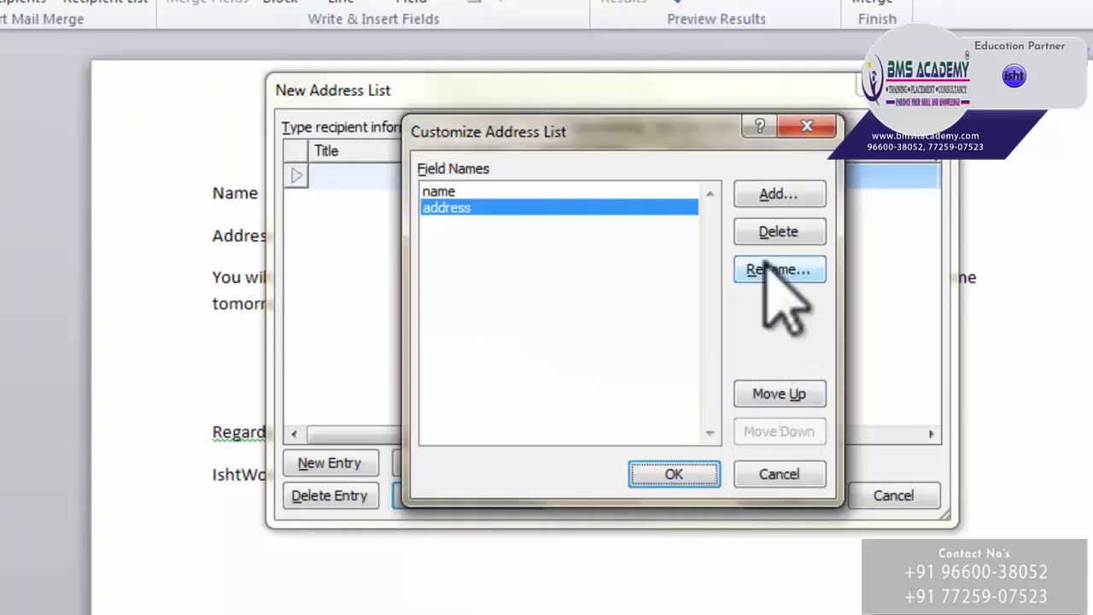
click(664, 468)
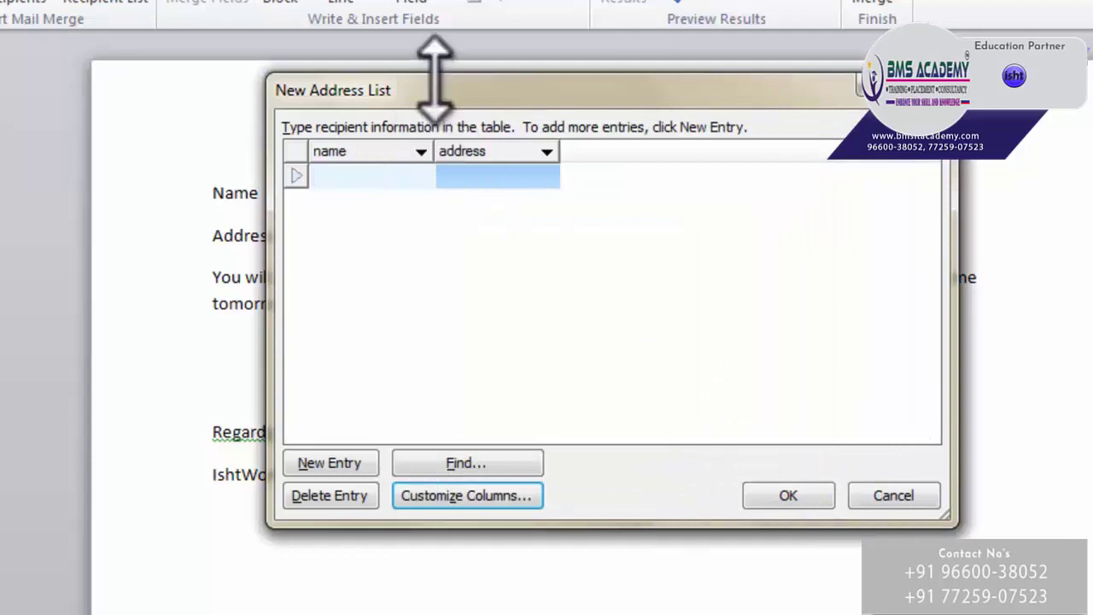
Enter three recipients' names and cities as separate rows, then finish the list.
drag(431, 82, 473, 114)
text(Surji)
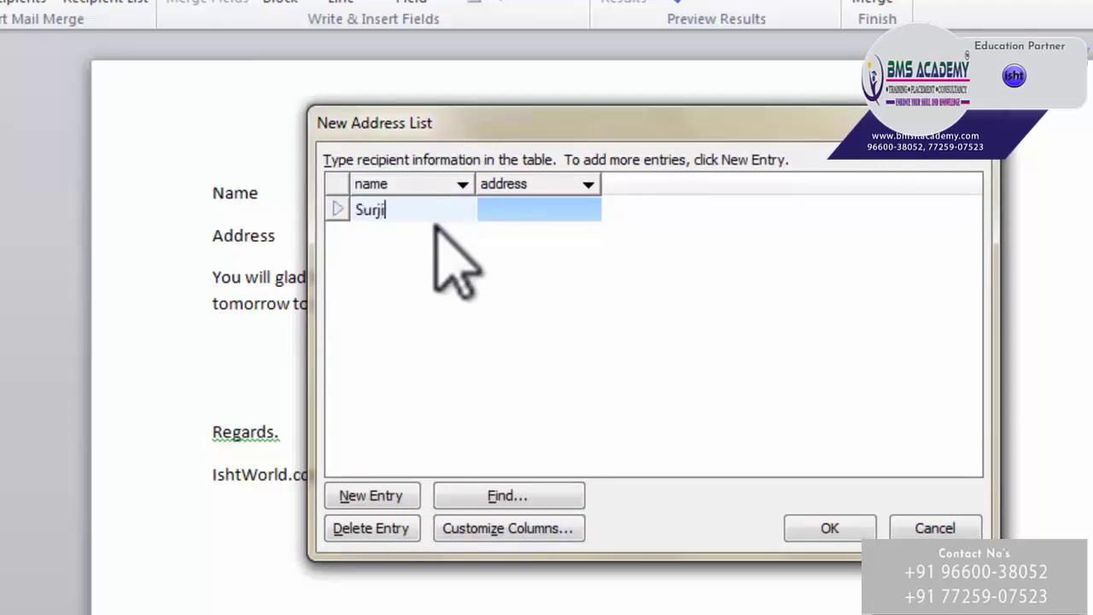
text(t)
key(Tab)
text(Karnal)
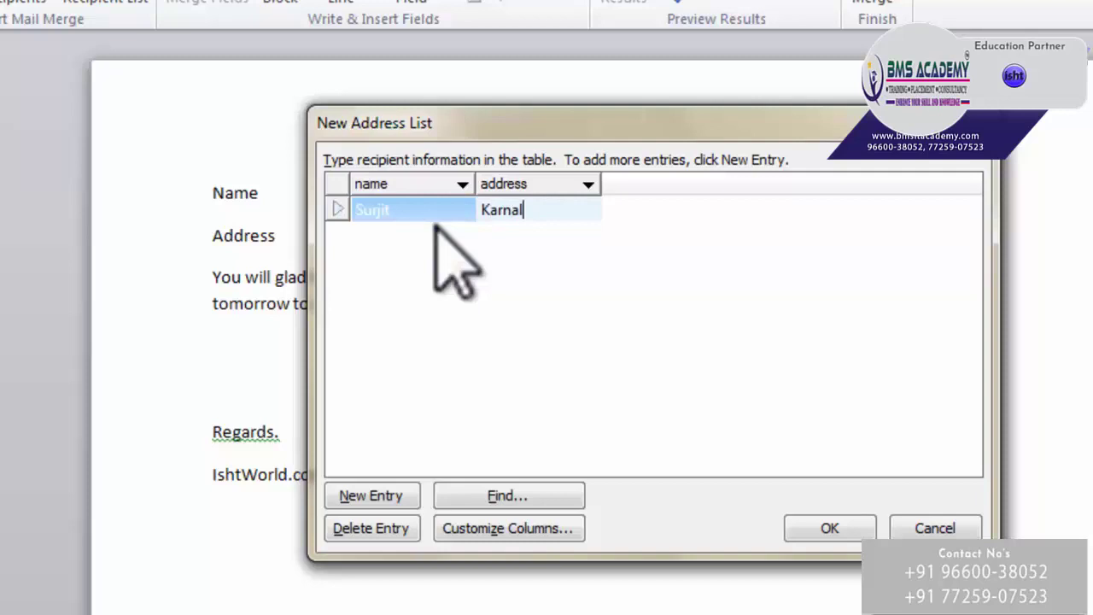
click(337, 495)
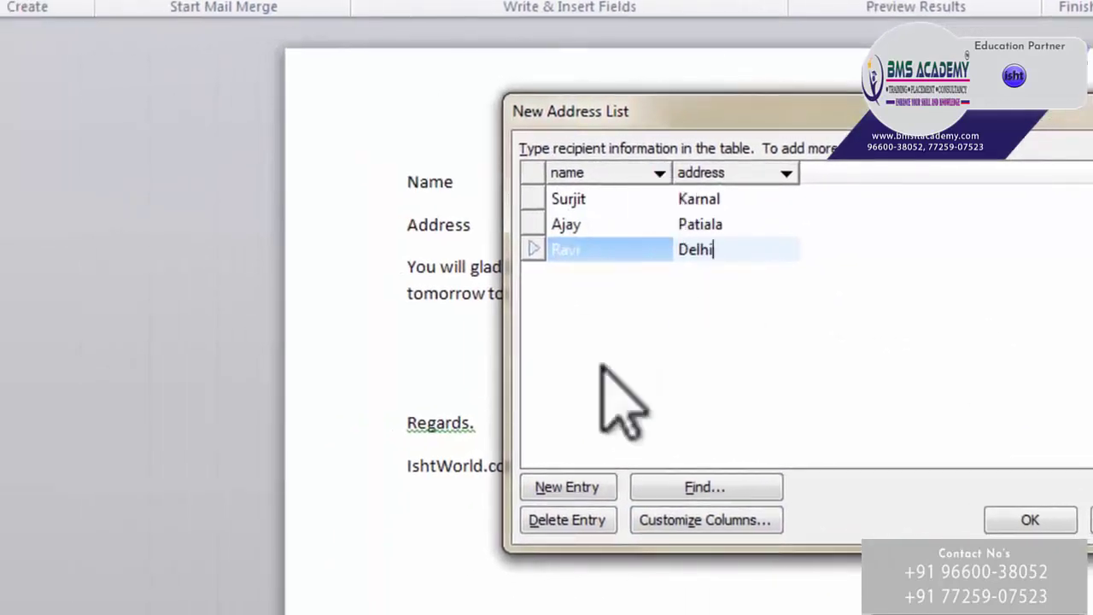
click(1029, 520)
text(friend)
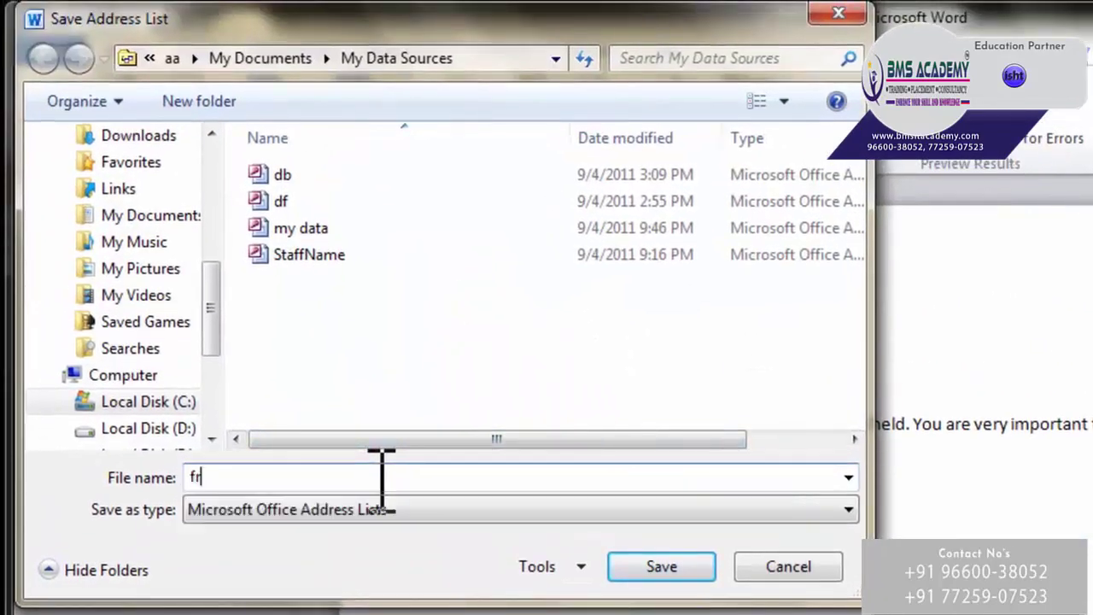
Save the recipient list under the file name 'friends'.
text(s)
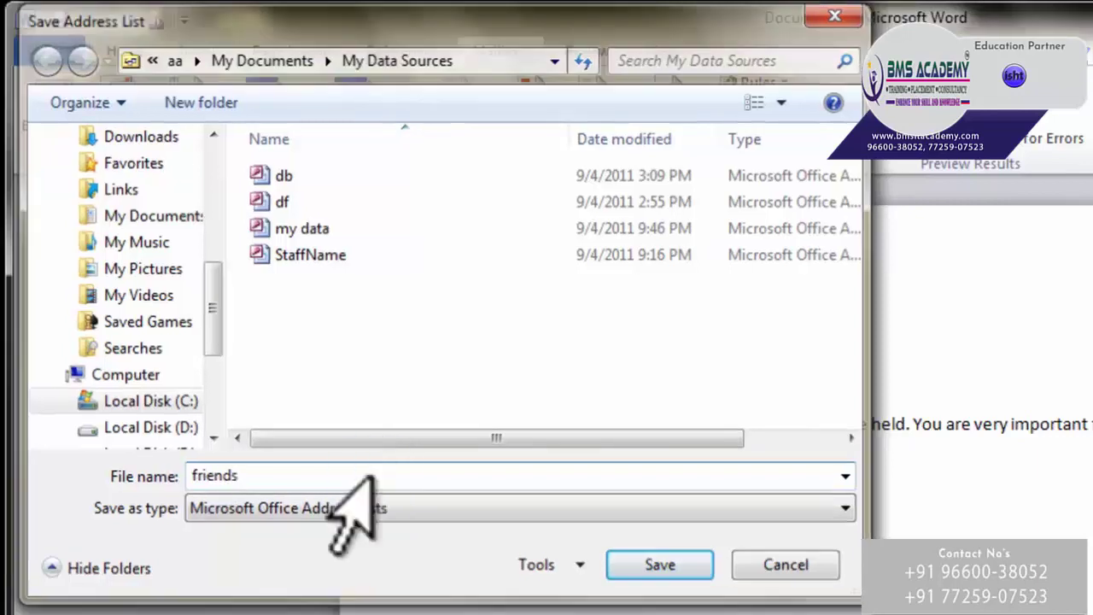
key(Return)
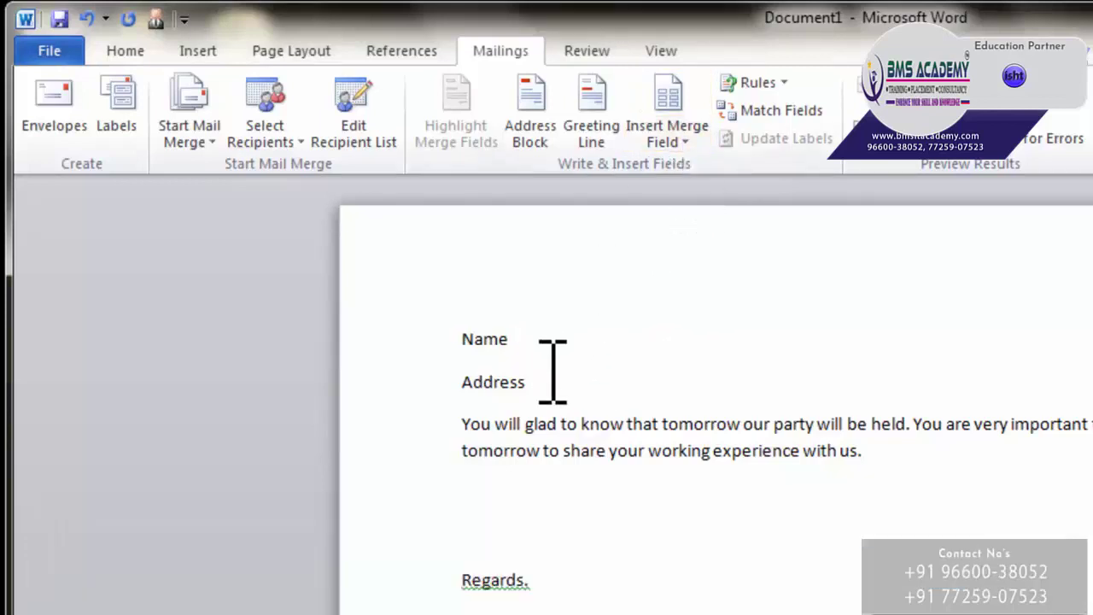
Insert the «name» field after Name and the «address» field after Address.
click(678, 141)
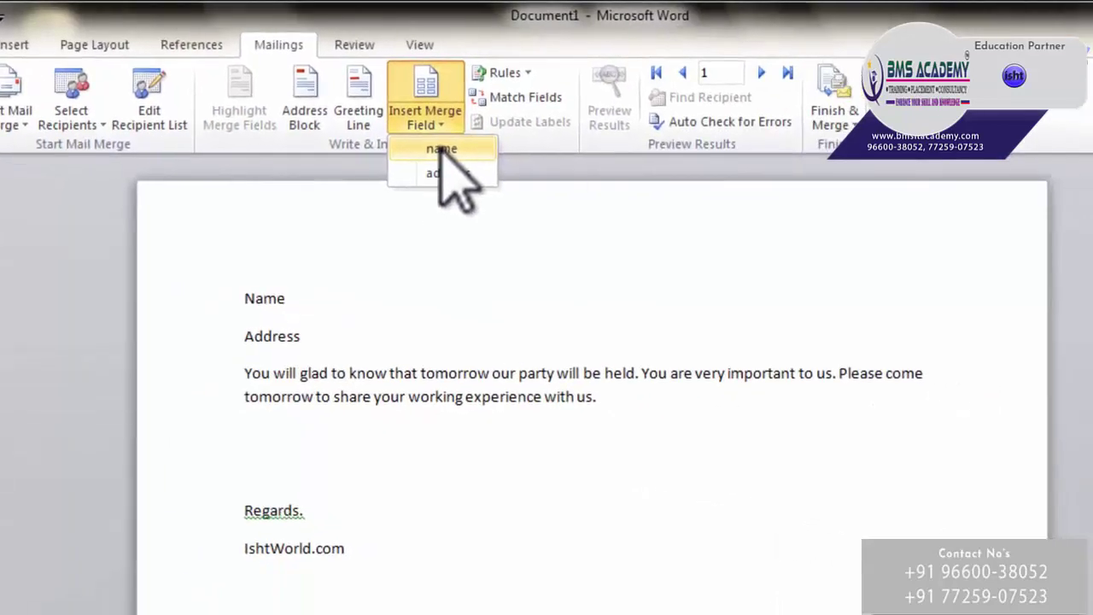
click(521, 156)
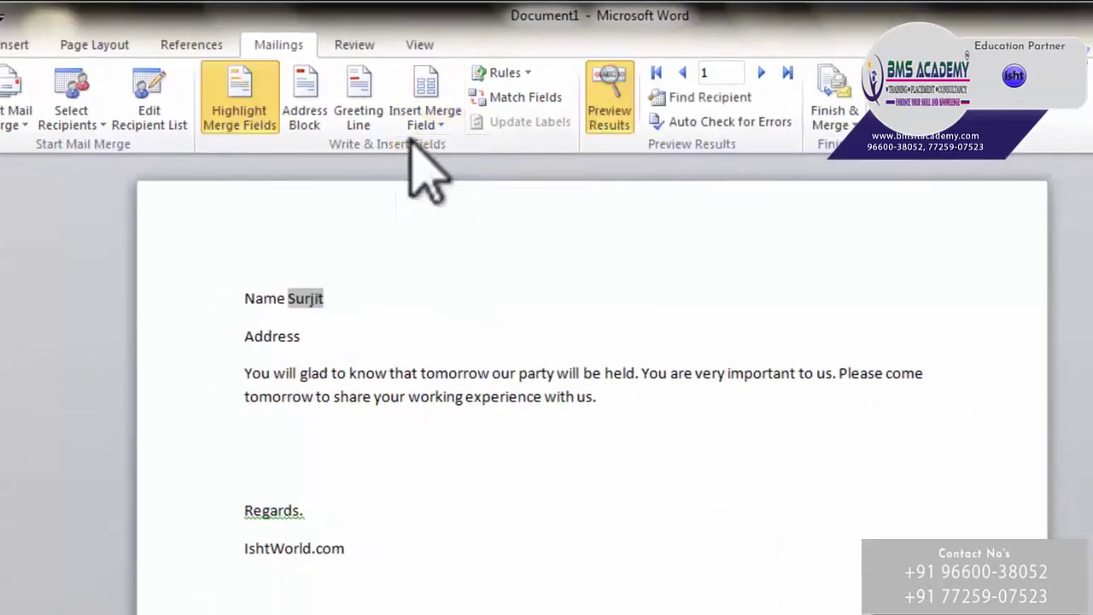
click(422, 124)
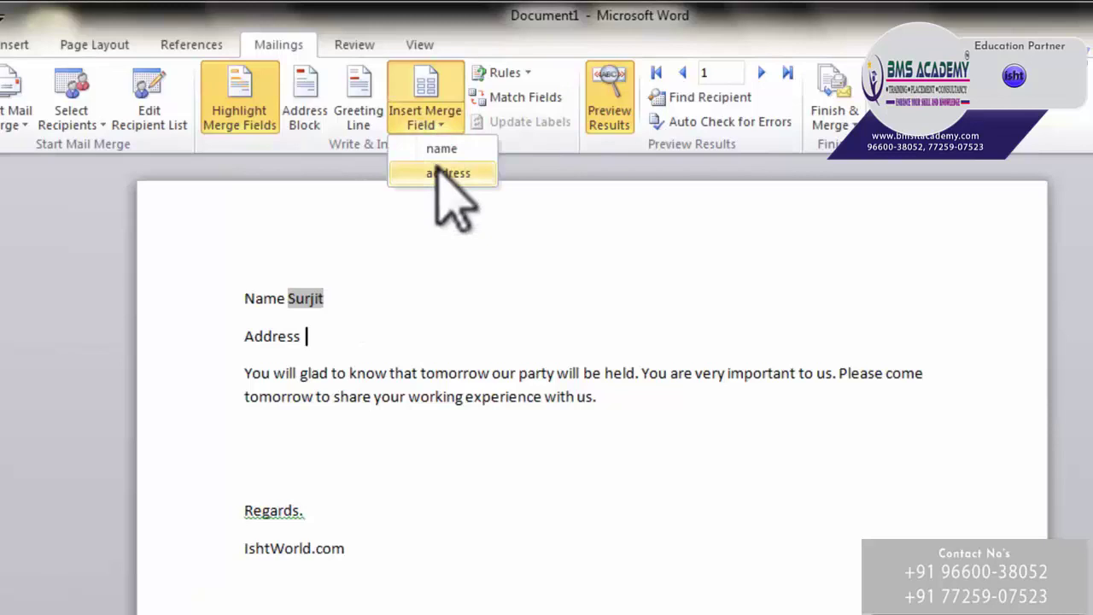
click(447, 172)
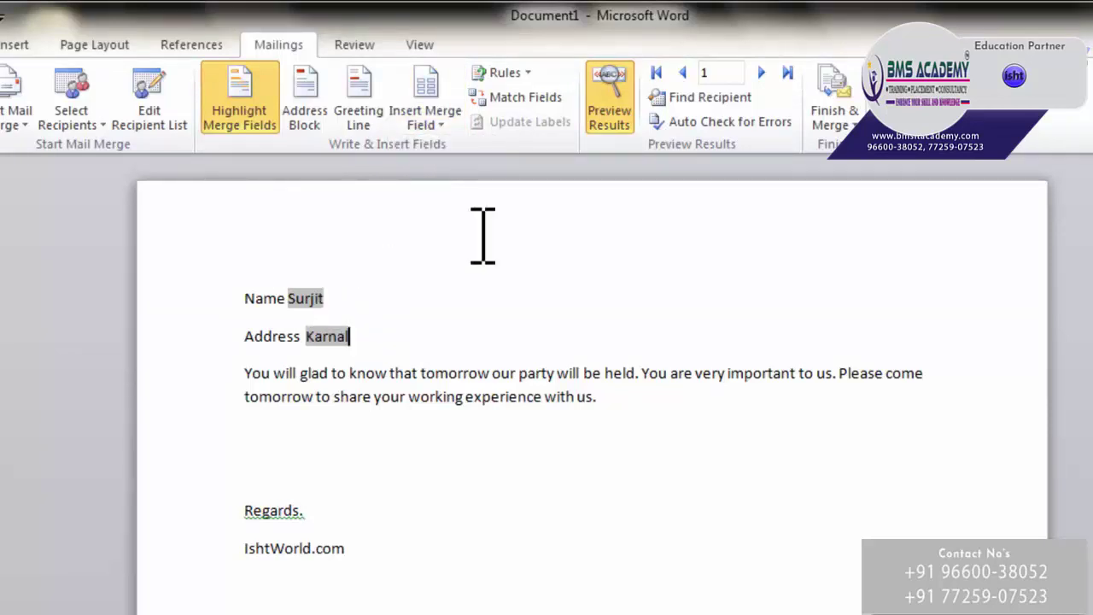
Toggle Preview Results and merge-field highlighting off and back on to check the fields.
click(611, 127)
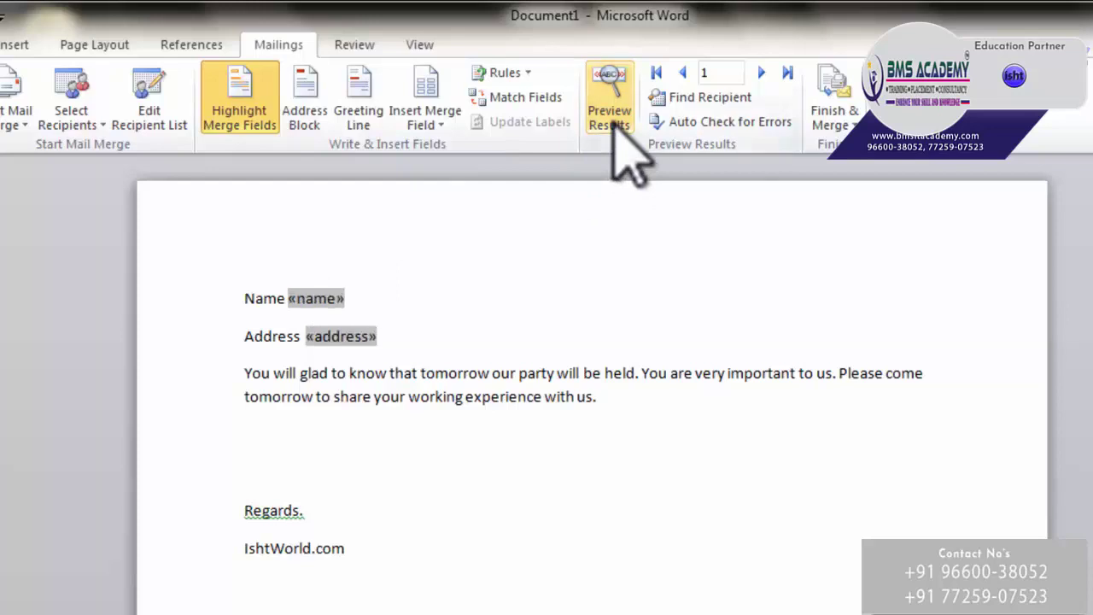
click(613, 128)
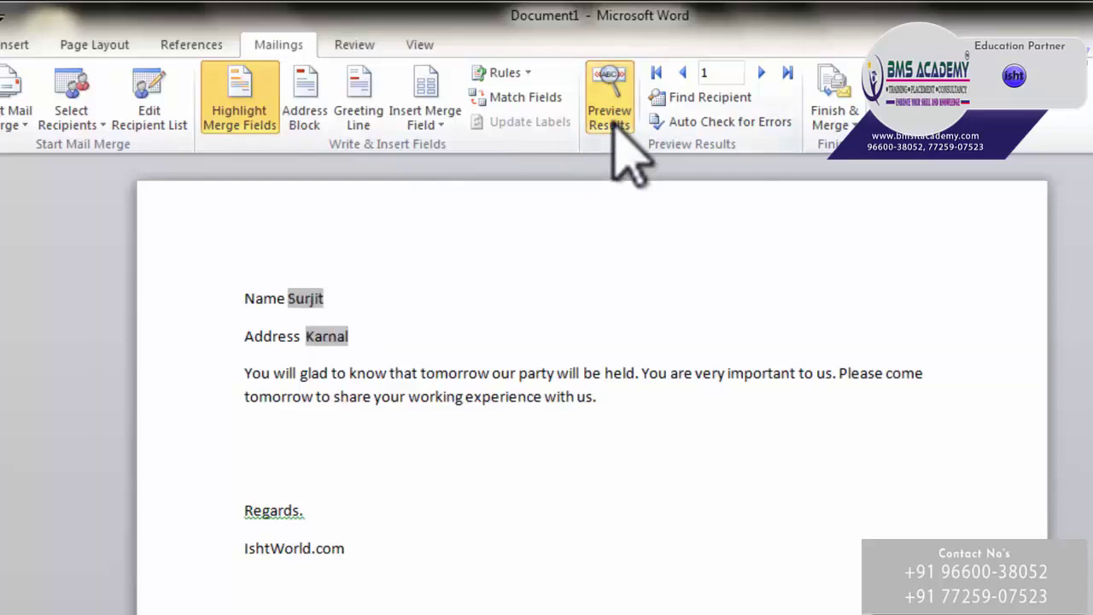
click(613, 128)
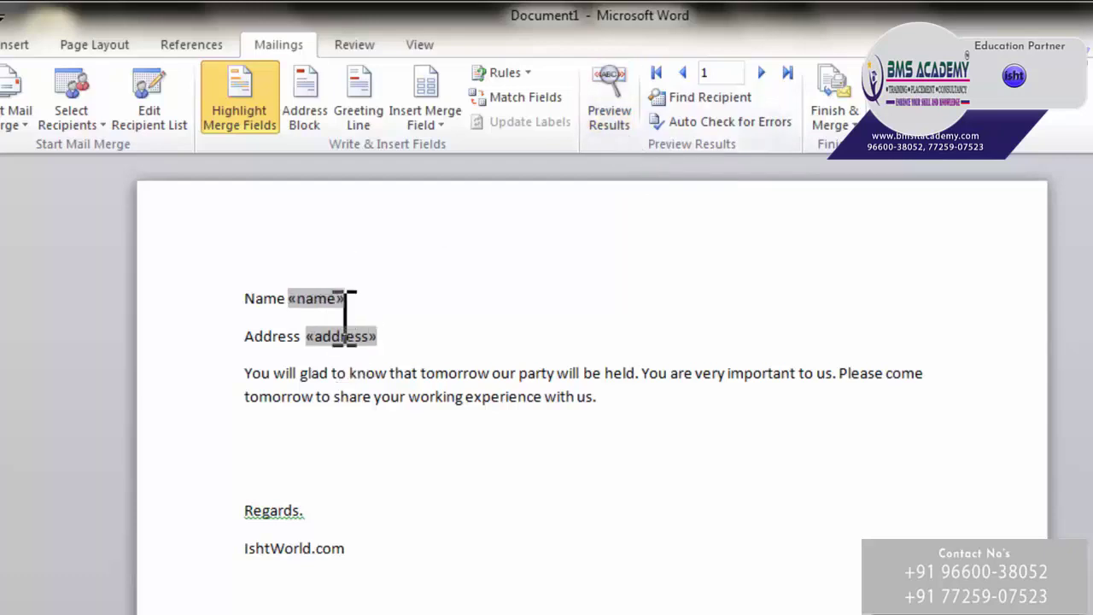
click(254, 127)
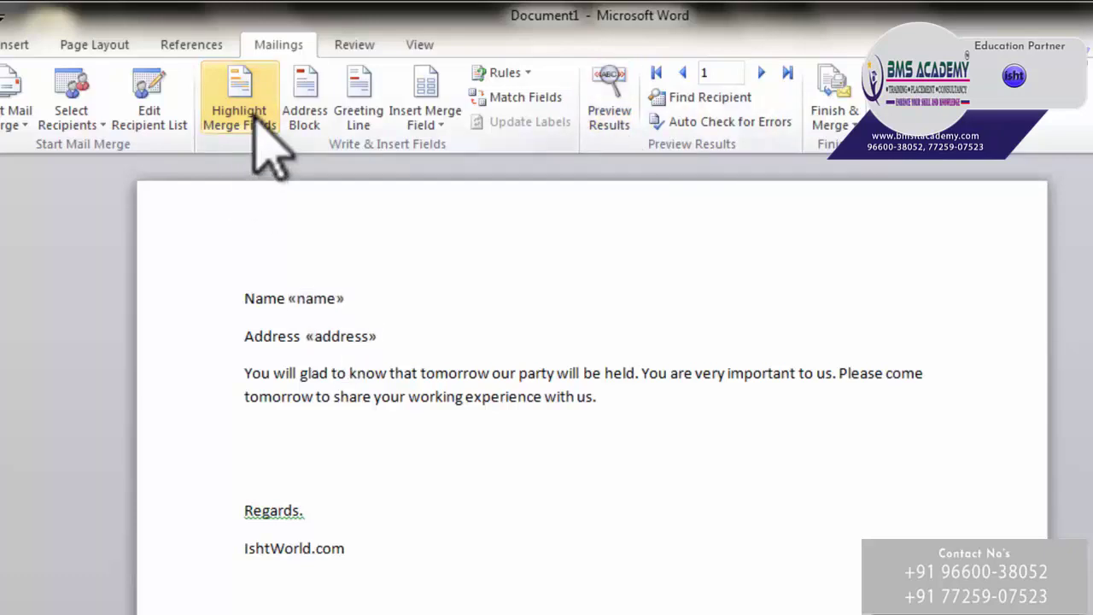
click(254, 128)
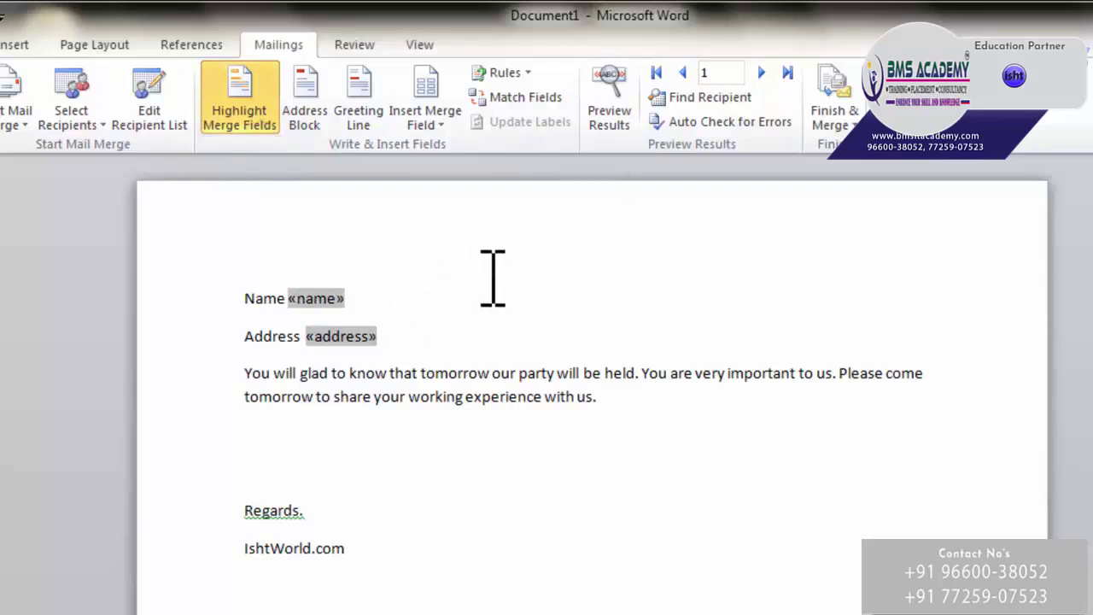
In Match Fields, map First Name to the list's 'name' column and confirm.
click(512, 96)
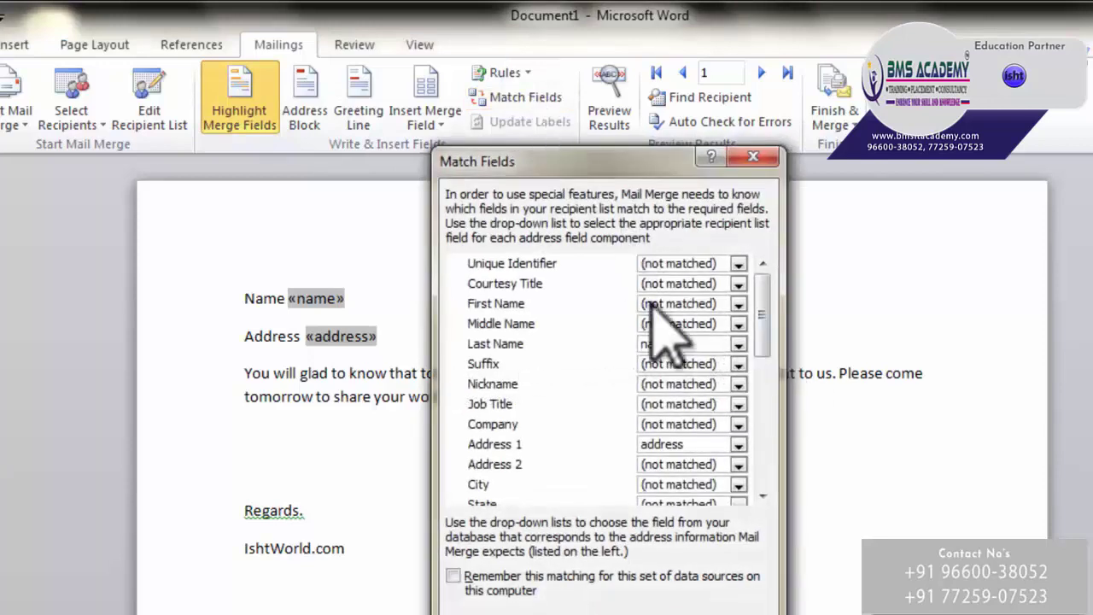
click(642, 304)
click(697, 307)
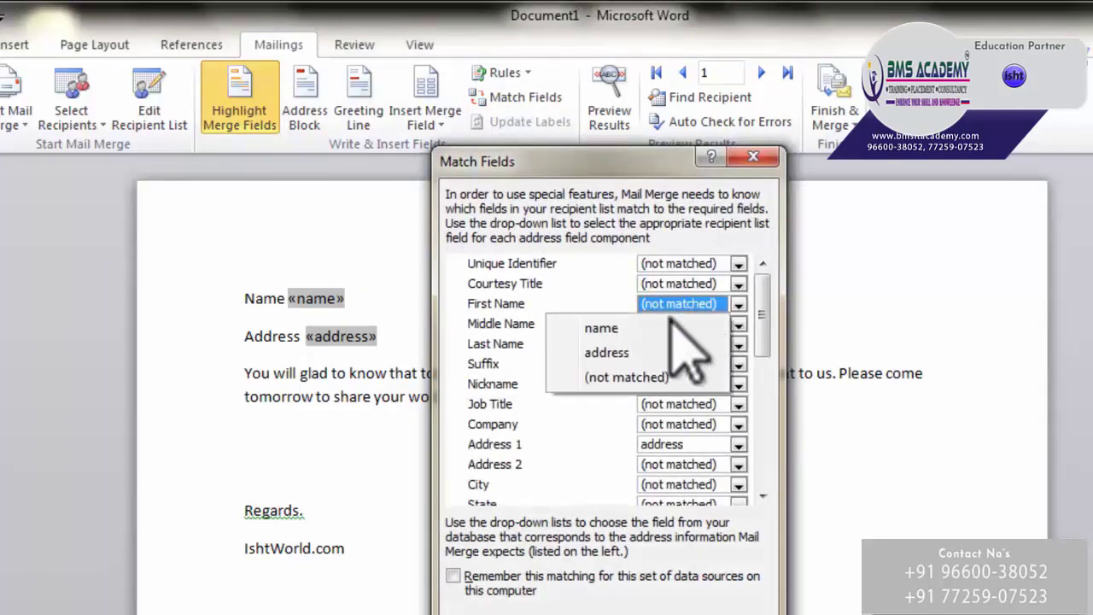
click(636, 333)
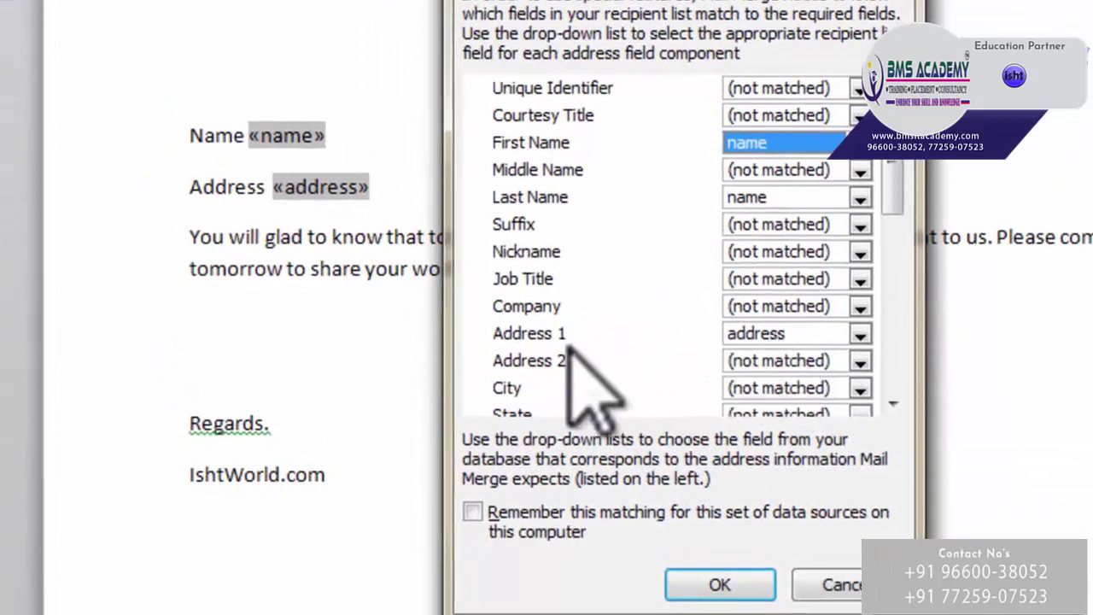
click(718, 584)
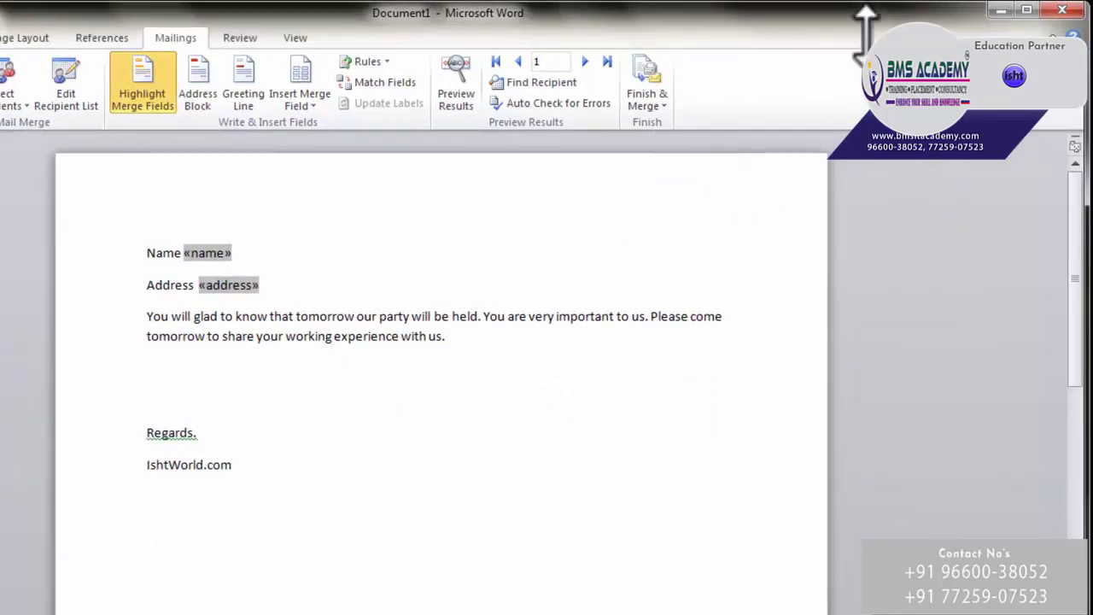
Merge all records into individual editable letters and scroll through the results.
click(656, 108)
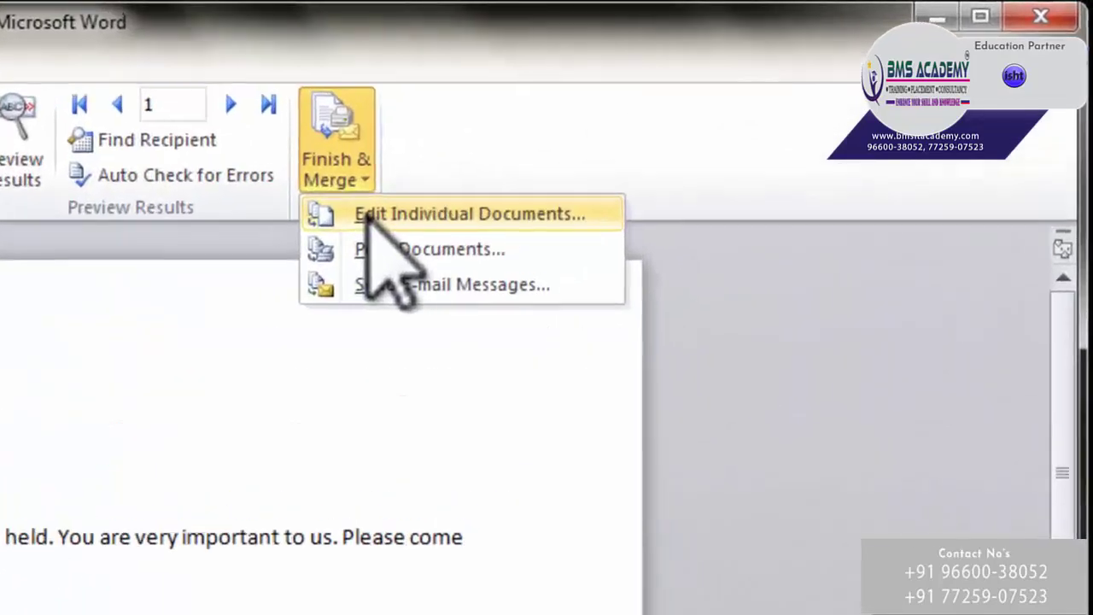
click(522, 171)
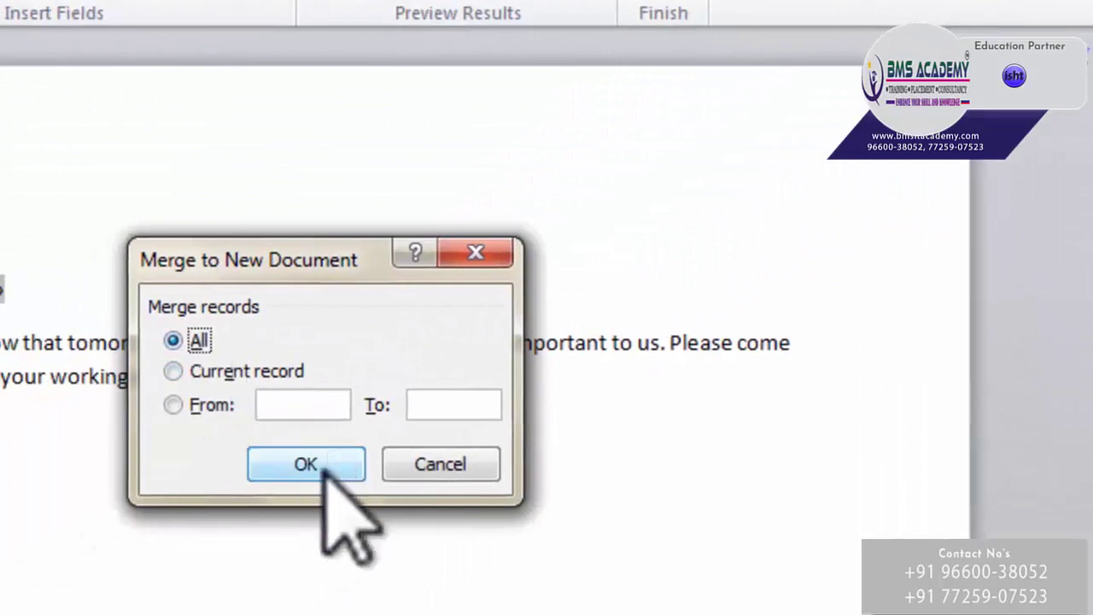
click(275, 499)
scroll(487, 300, down, 8)
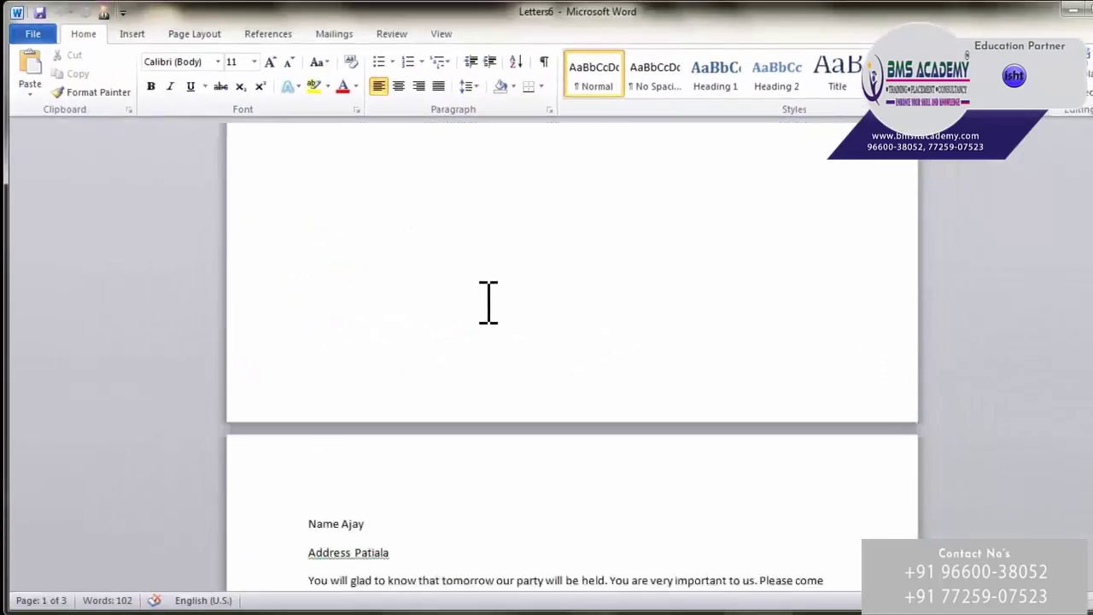
scroll(489, 307, down, 5)
scroll(489, 307, down, 4)
scroll(493, 311, down, 9)
scroll(495, 314, down, 7)
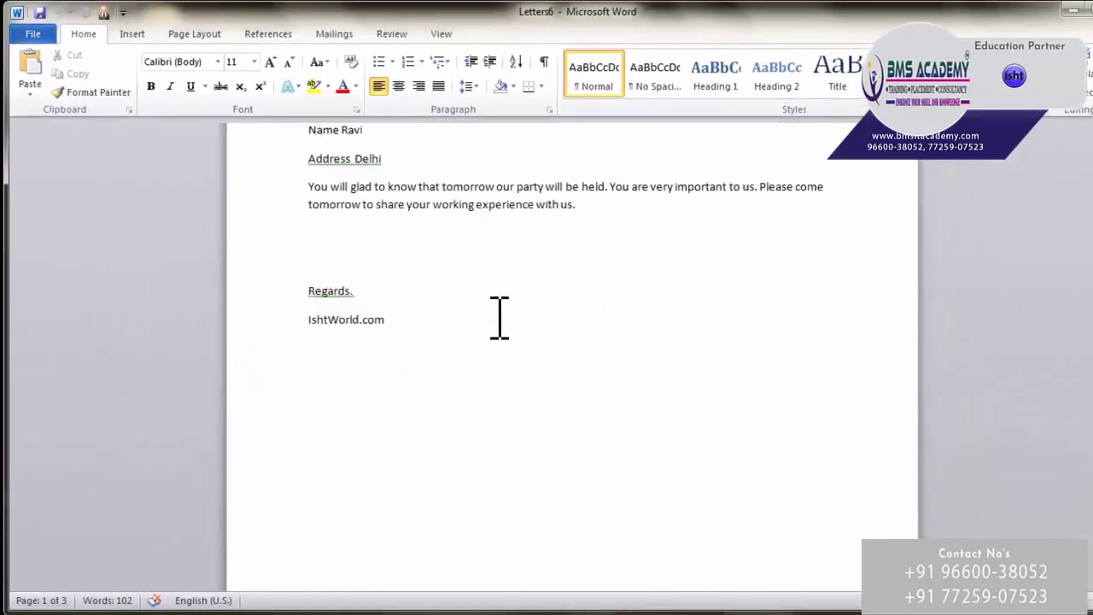
scroll(498, 309, up, 5)
scroll(497, 309, down, 20)
scroll(498, 299, down, 6)
scroll(498, 299, down, 12)
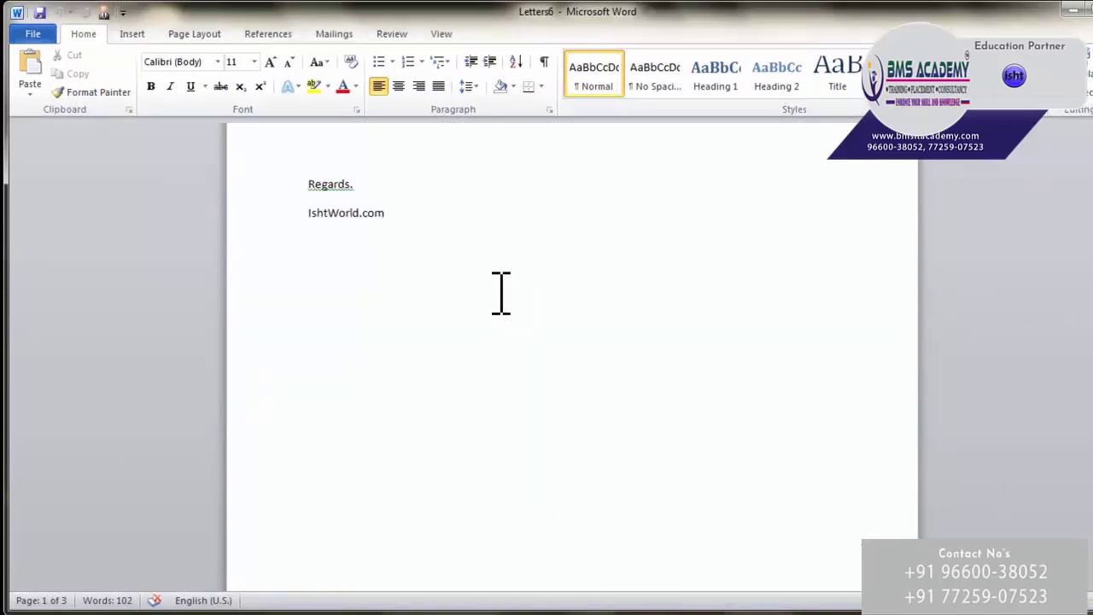
scroll(494, 286, up, 4)
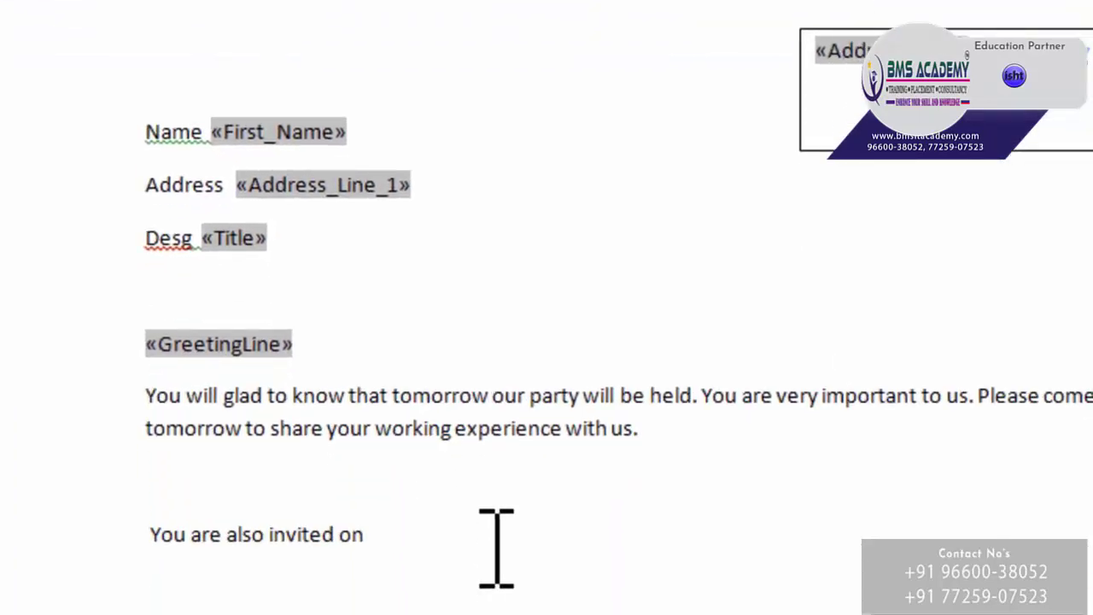
click(457, 546)
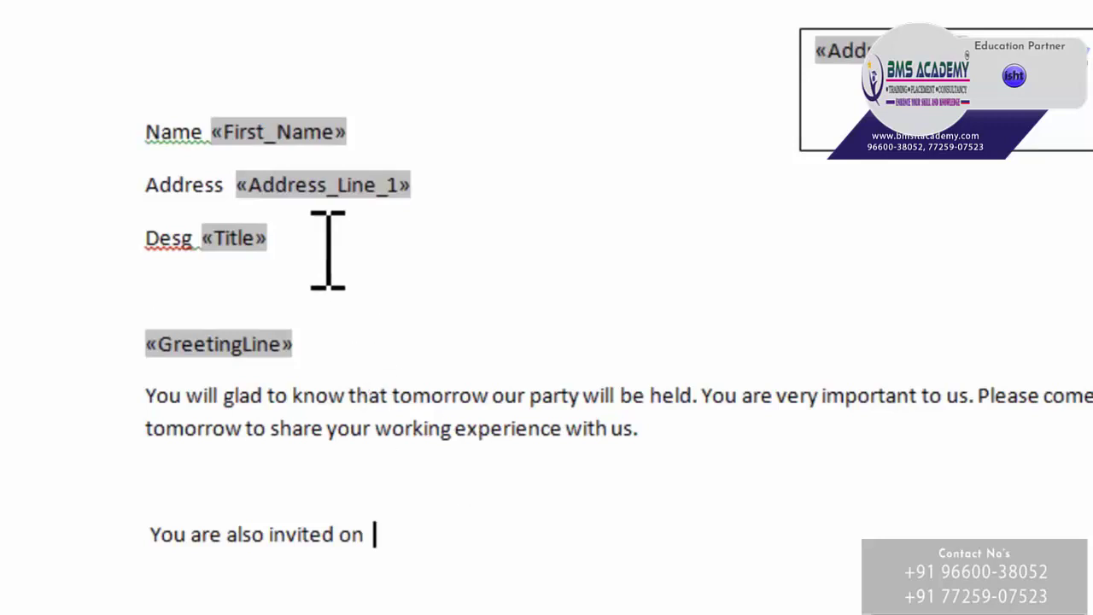
drag(327, 250, 127, 231)
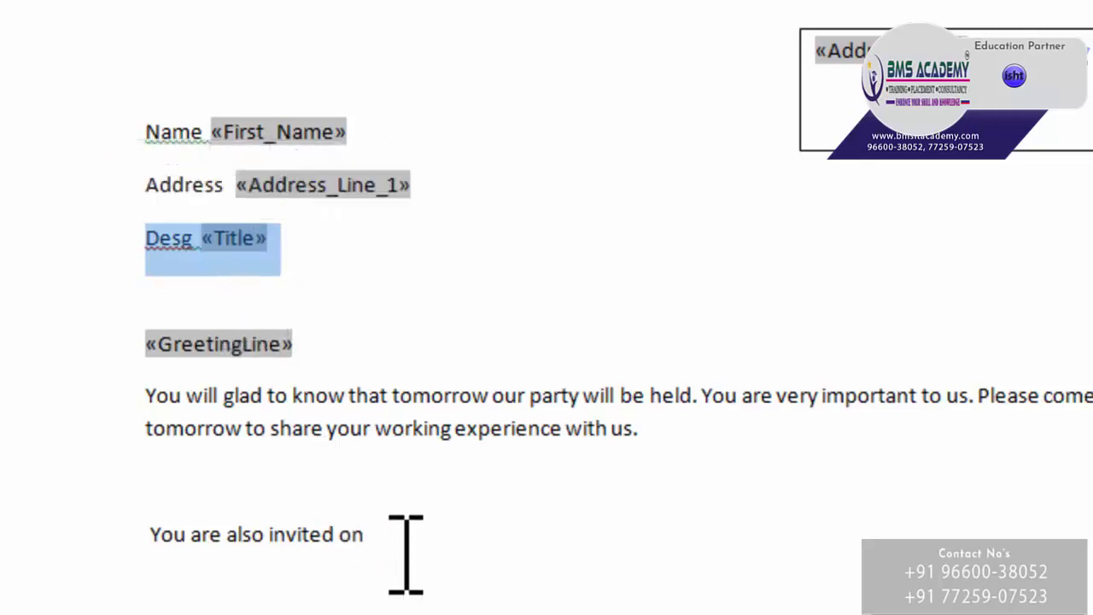
drag(405, 555, 152, 543)
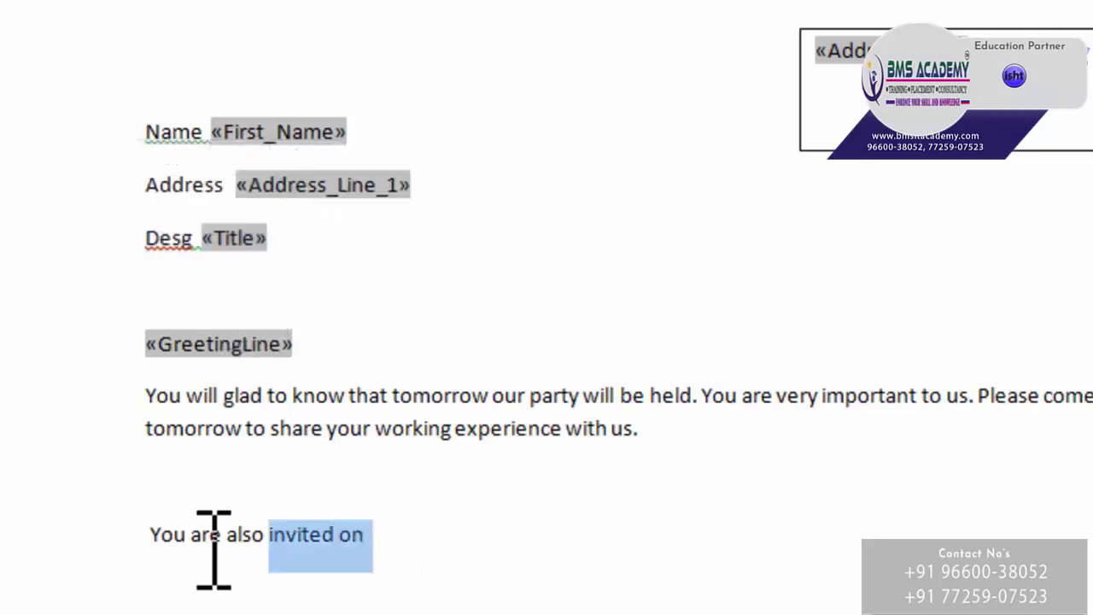
click(402, 546)
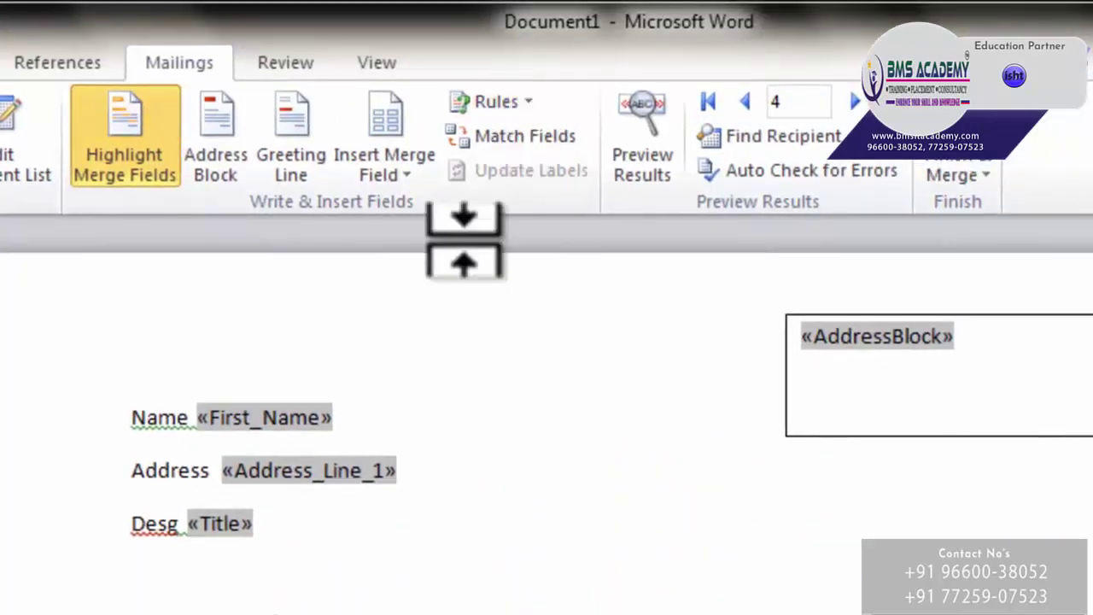
Insert an If...Then...Else rule: Title equals Manager gives 'Lunch and Dinner', otherwise 'Lunch'.
click(497, 102)
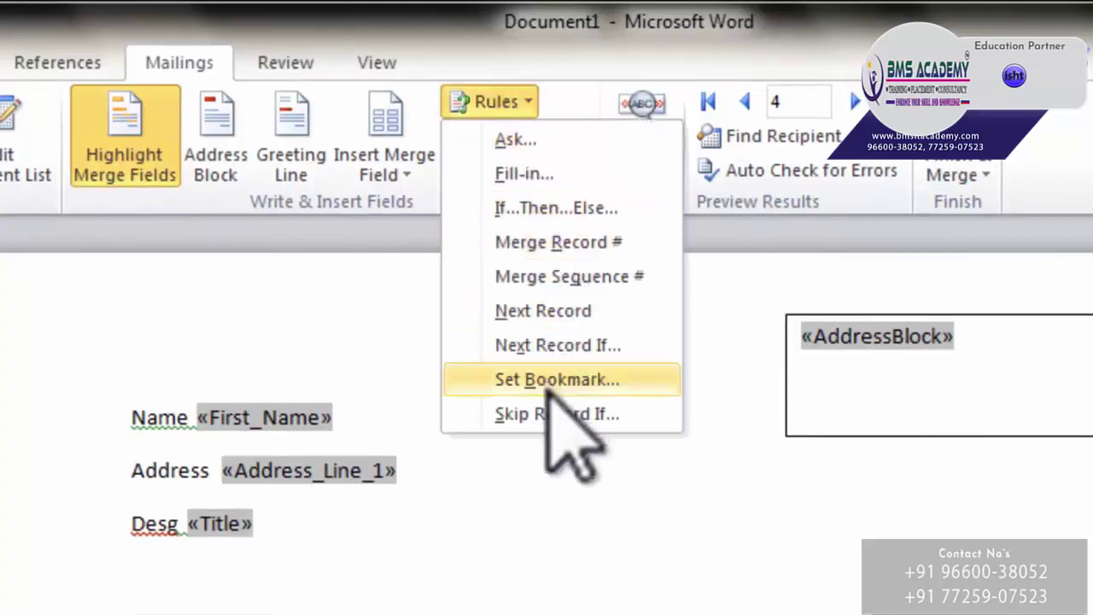
click(563, 209)
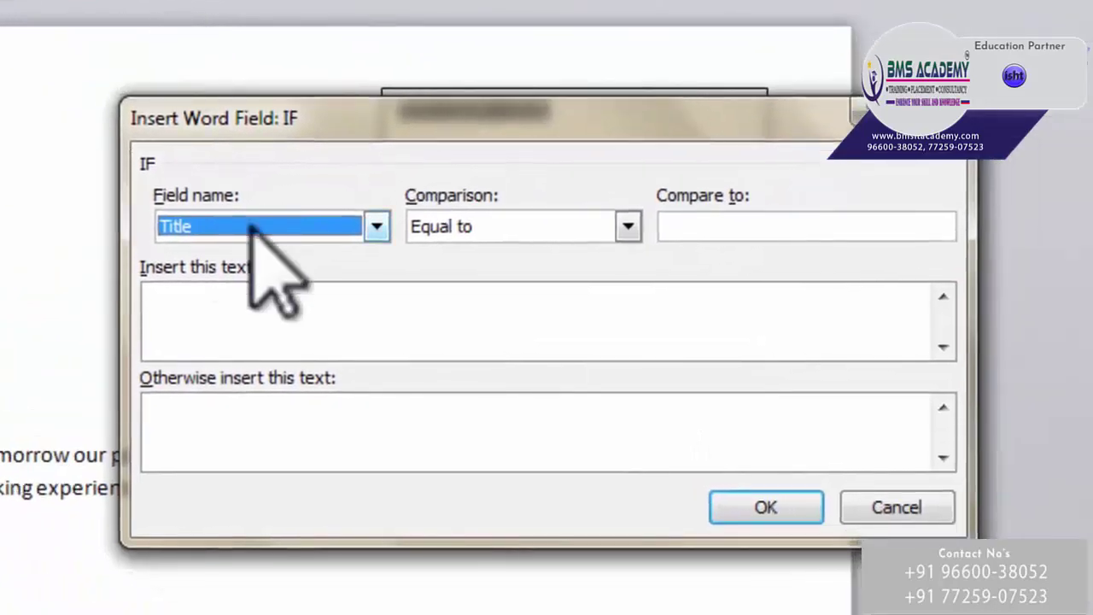
click(762, 226)
text(Manager)
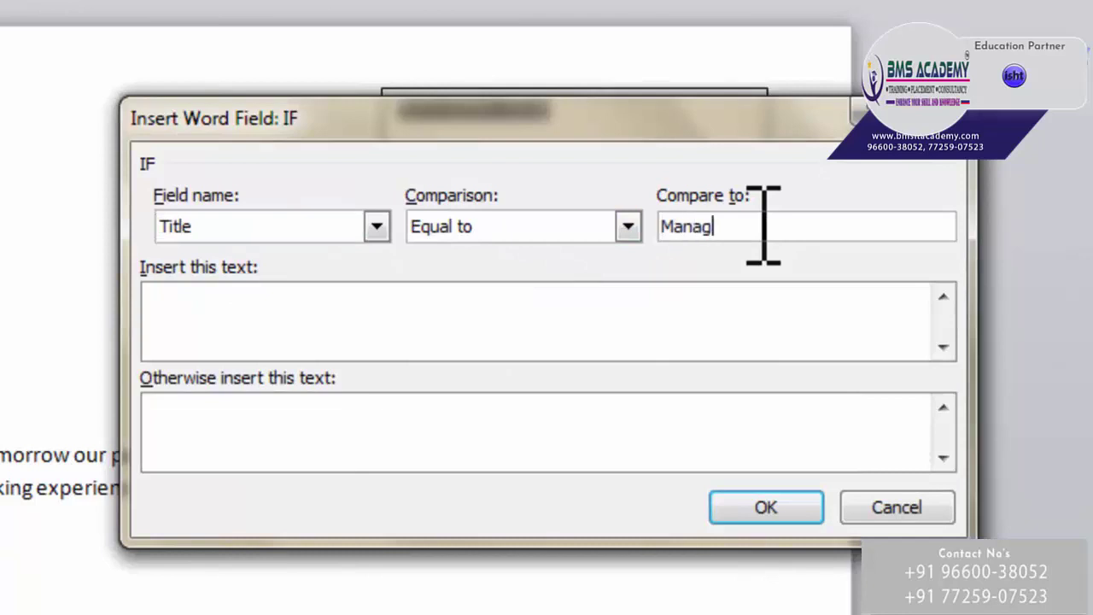
click(261, 316)
text(Lunch and Dinner)
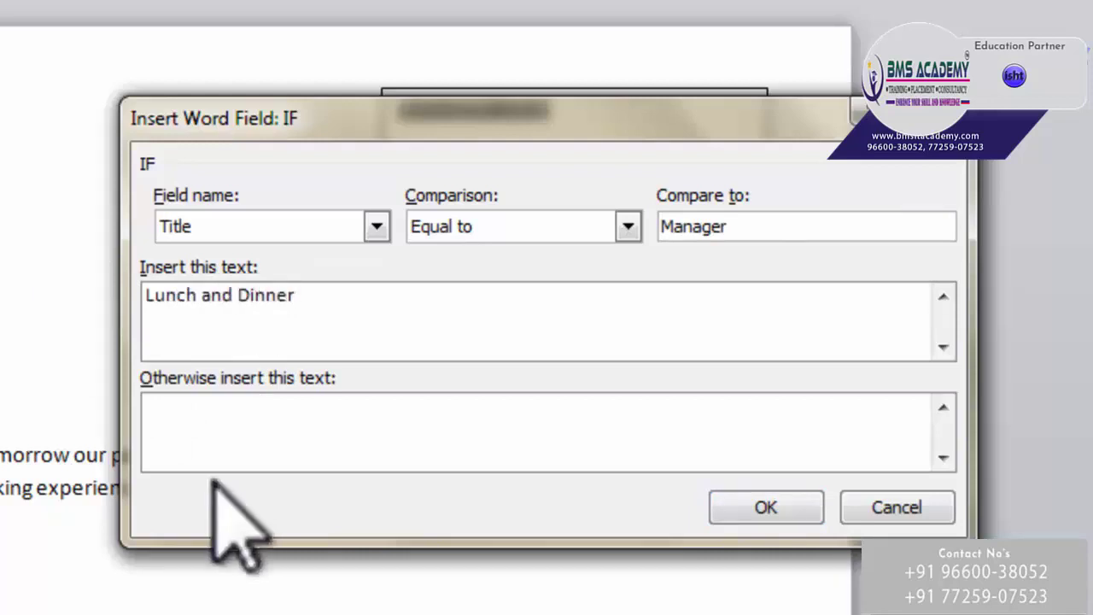
drag(330, 294, 141, 276)
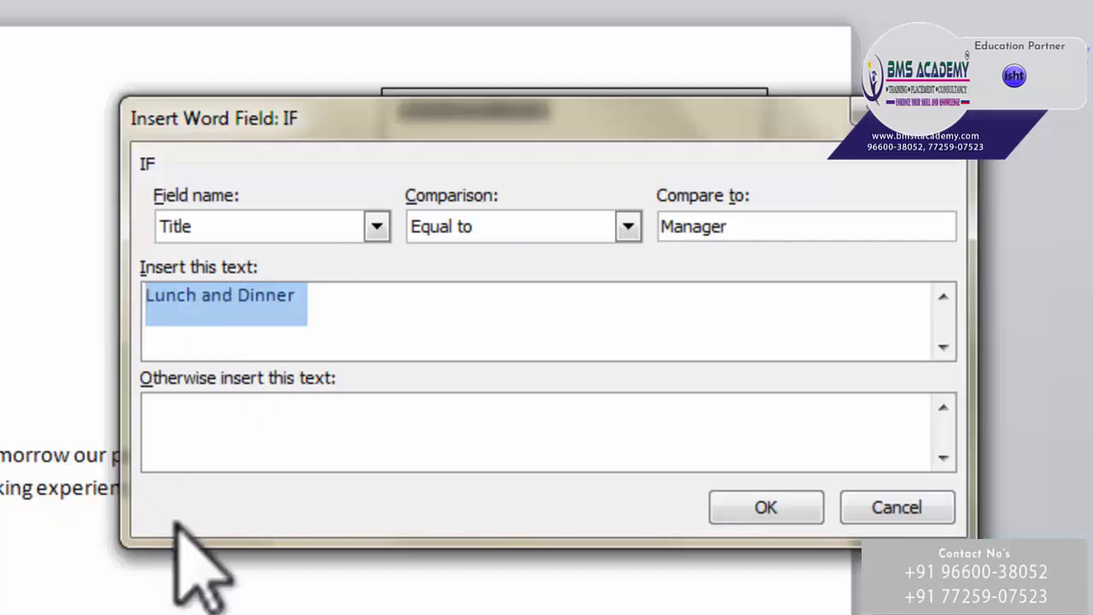
click(208, 461)
text(Lunch)
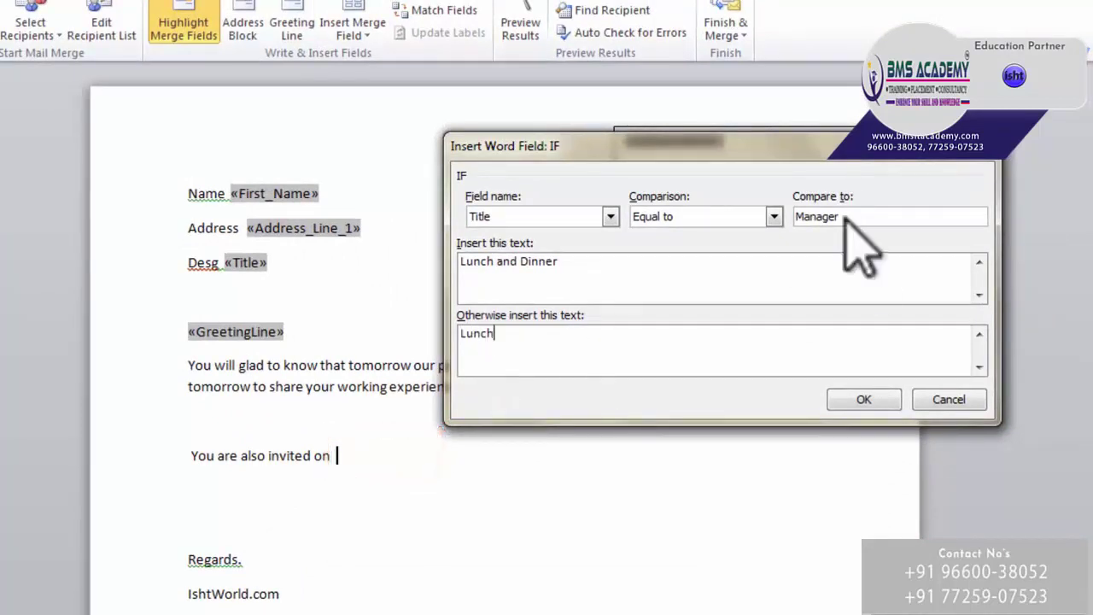
click(862, 398)
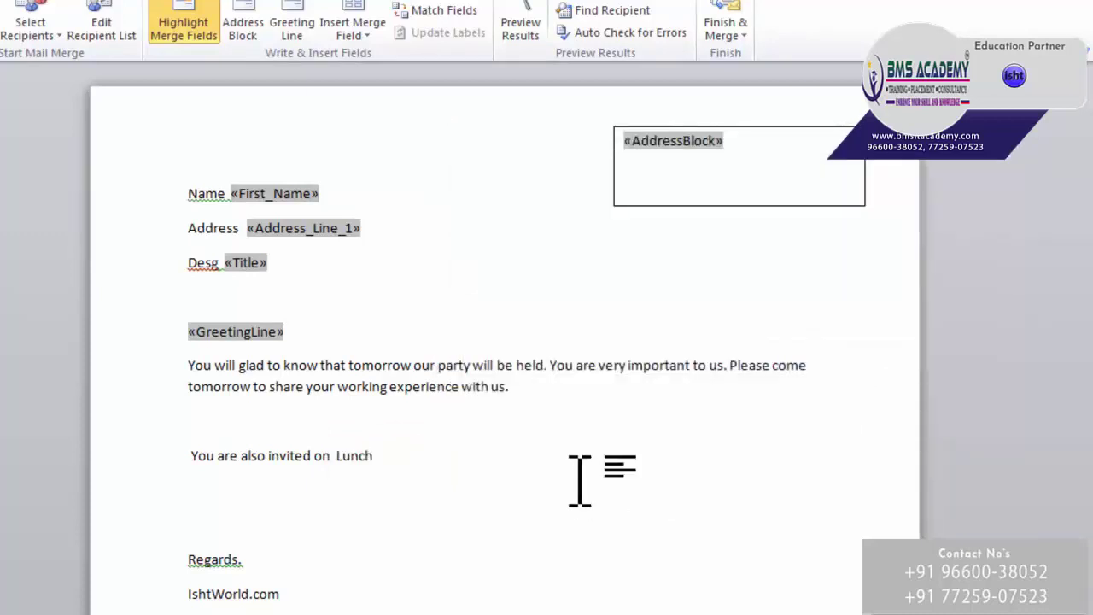
Preview the letter with real recipient data and scroll through it.
click(538, 39)
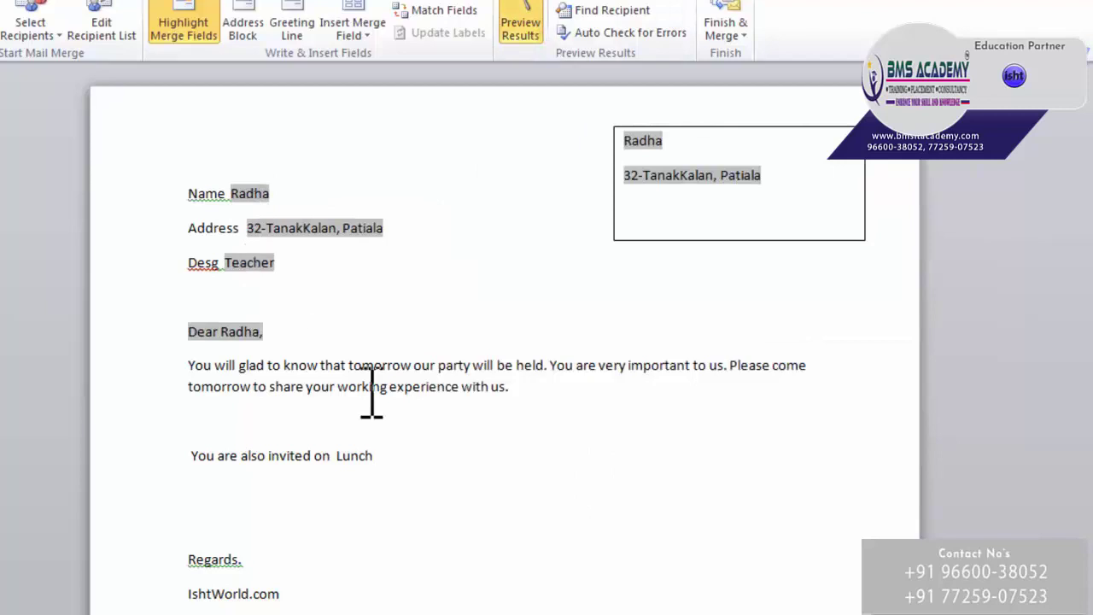
scroll(370, 410, down, 2)
scroll(378, 385, down, 3)
scroll(408, 402, down, 5)
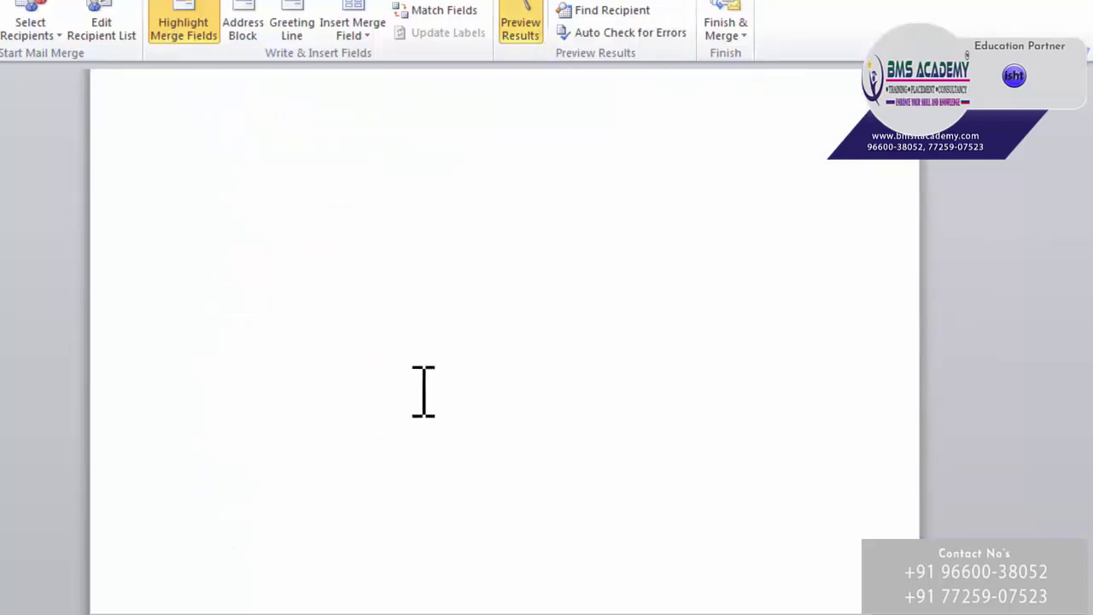
scroll(423, 391, up, 8)
scroll(432, 359, up, 3)
Merge all records into a new document of individual letters.
click(728, 38)
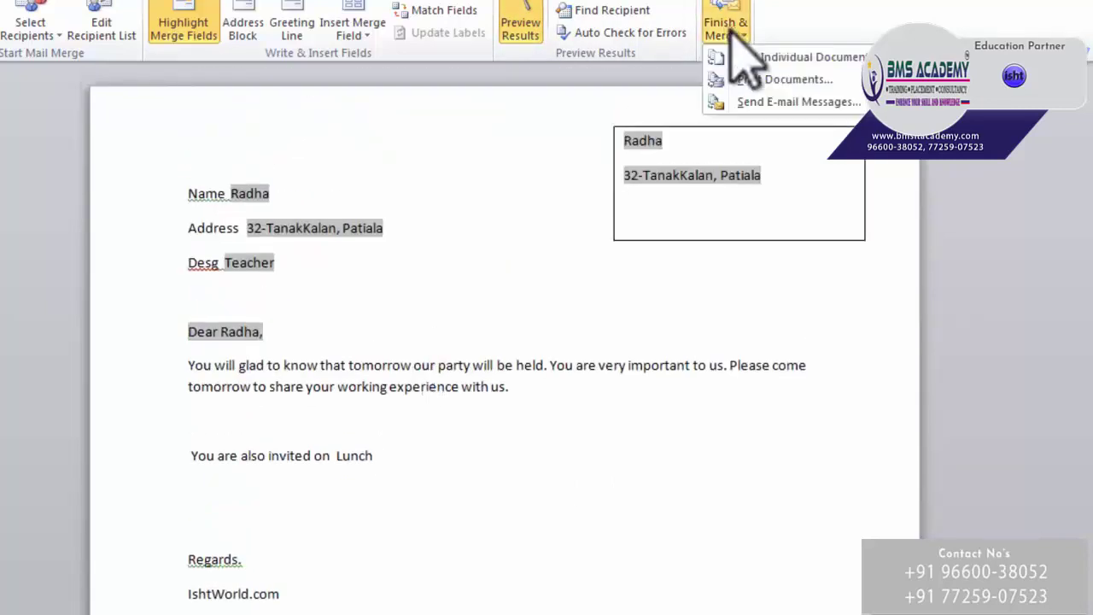
click(751, 58)
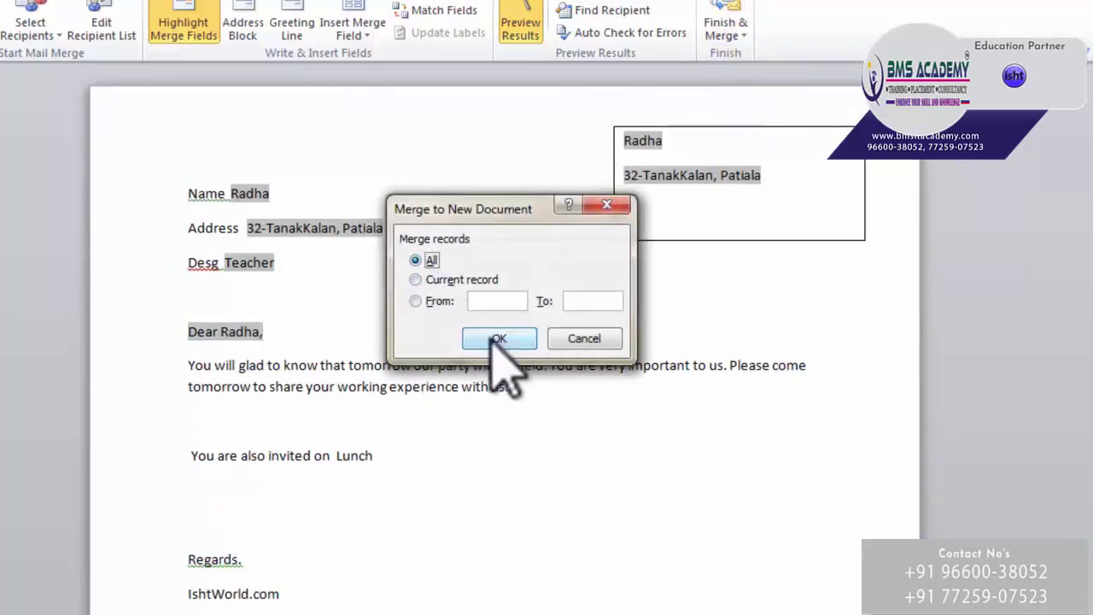
click(493, 337)
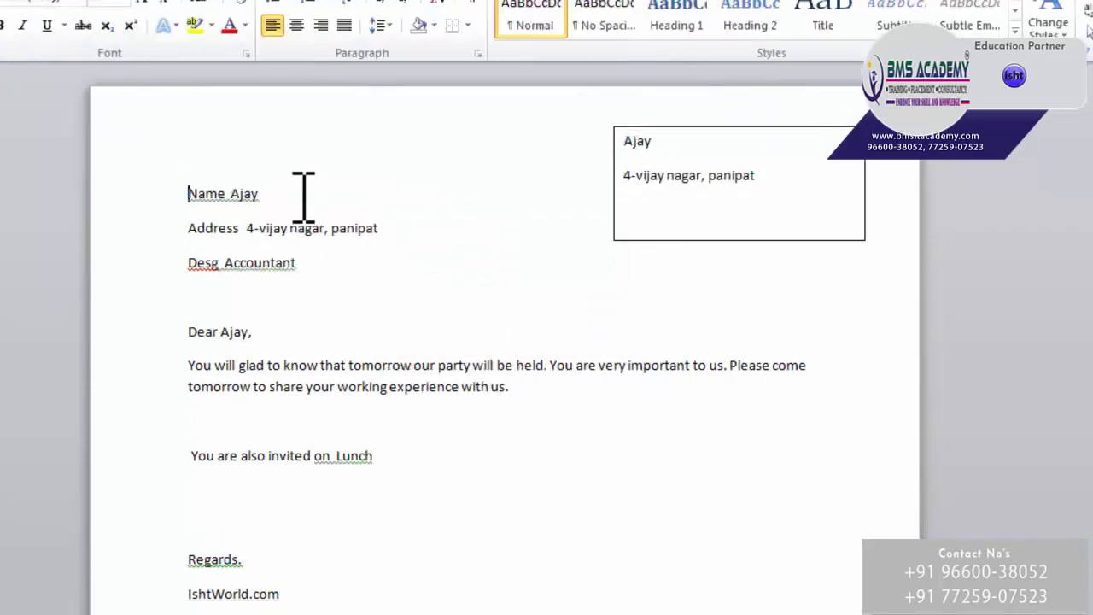
Check the first letters' recipient names and the second letter's Clerk designation.
drag(303, 197, 244, 190)
scroll(317, 487, down, 3)
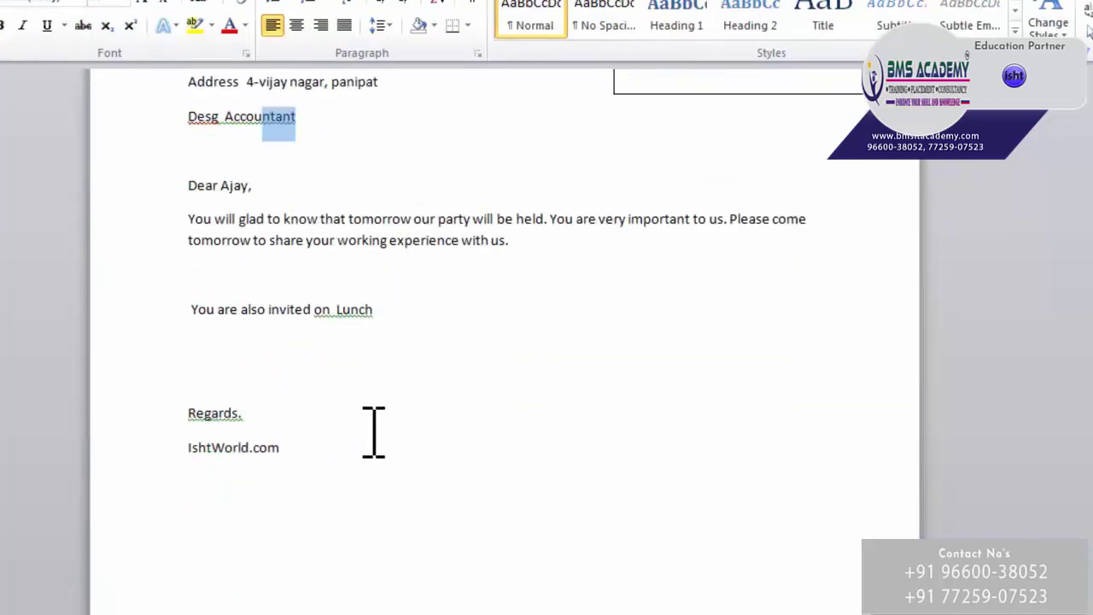
scroll(373, 432, down, 10)
scroll(391, 391, down, 8)
scroll(286, 307, down, 3)
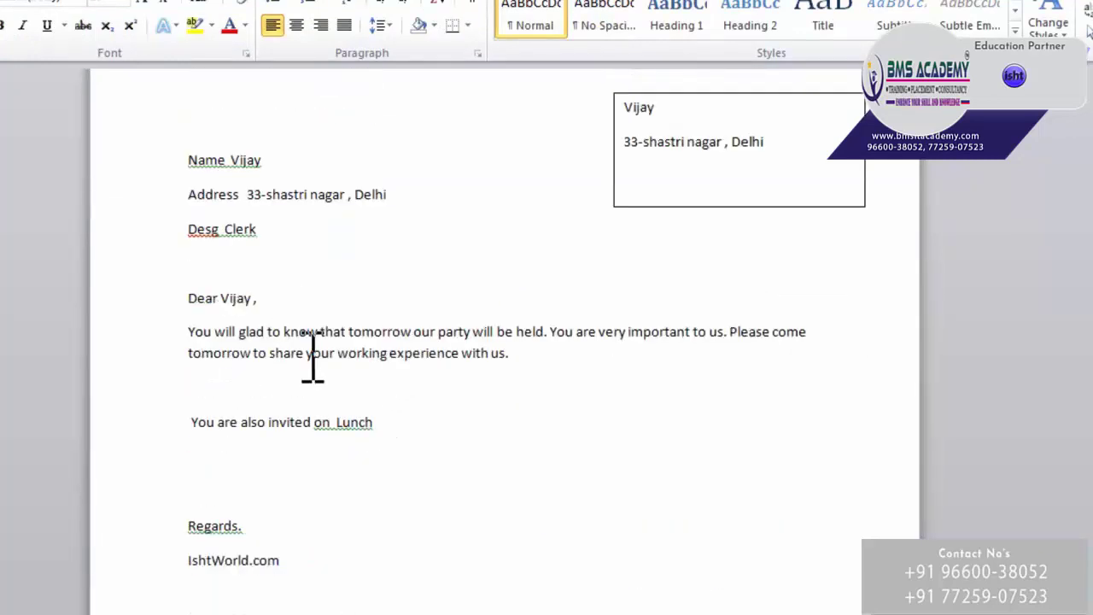
drag(268, 234, 246, 228)
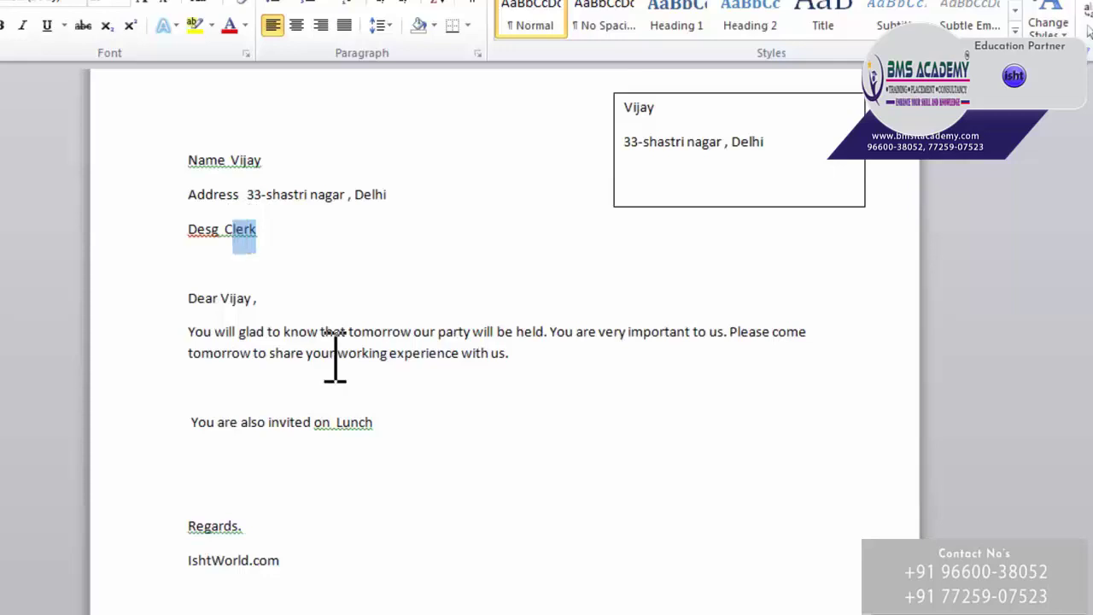
scroll(335, 355, down, 3)
scroll(356, 430, down, 6)
scroll(381, 395, down, 9)
scroll(378, 378, down, 7)
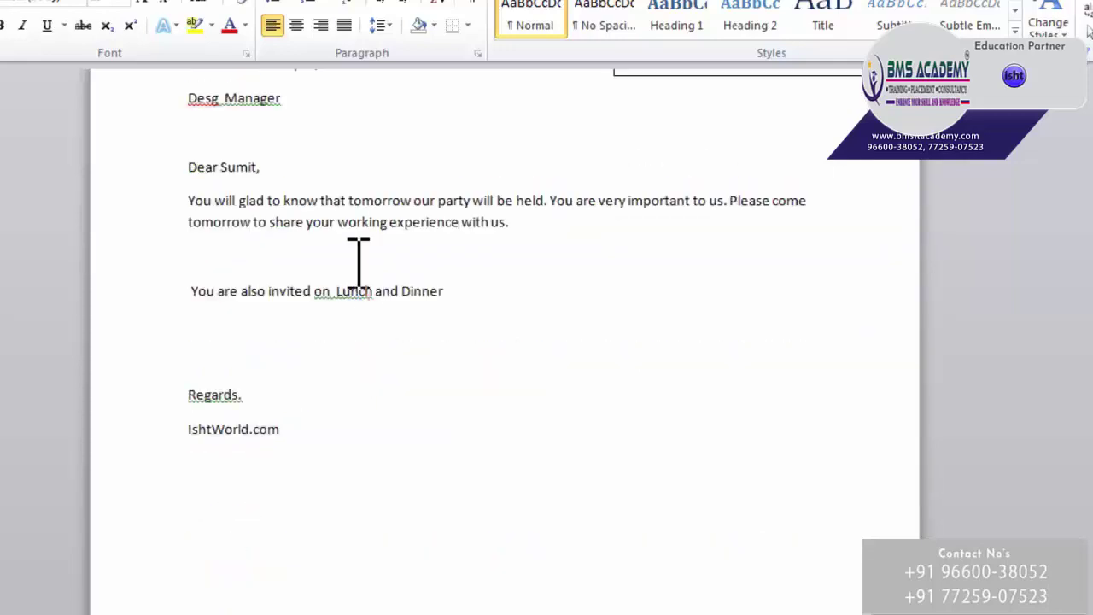
scroll(358, 263, up, 3)
scroll(377, 336, up, 1)
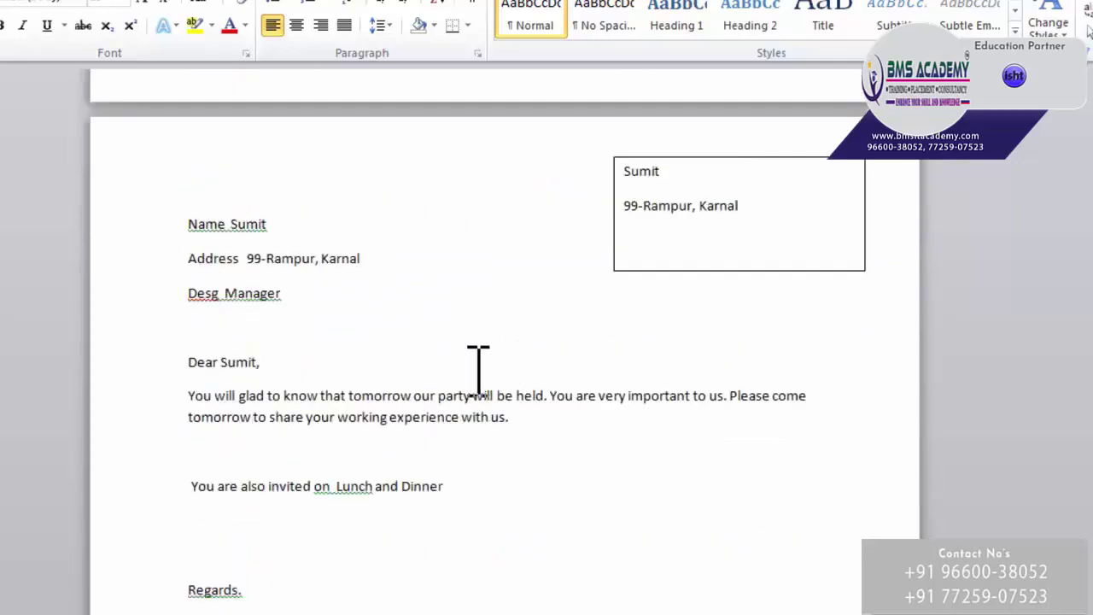
Check the remaining letters, confirming non-Managers are offered only Lunch.
drag(475, 483, 354, 486)
scroll(361, 491, down, 5)
scroll(381, 455, down, 11)
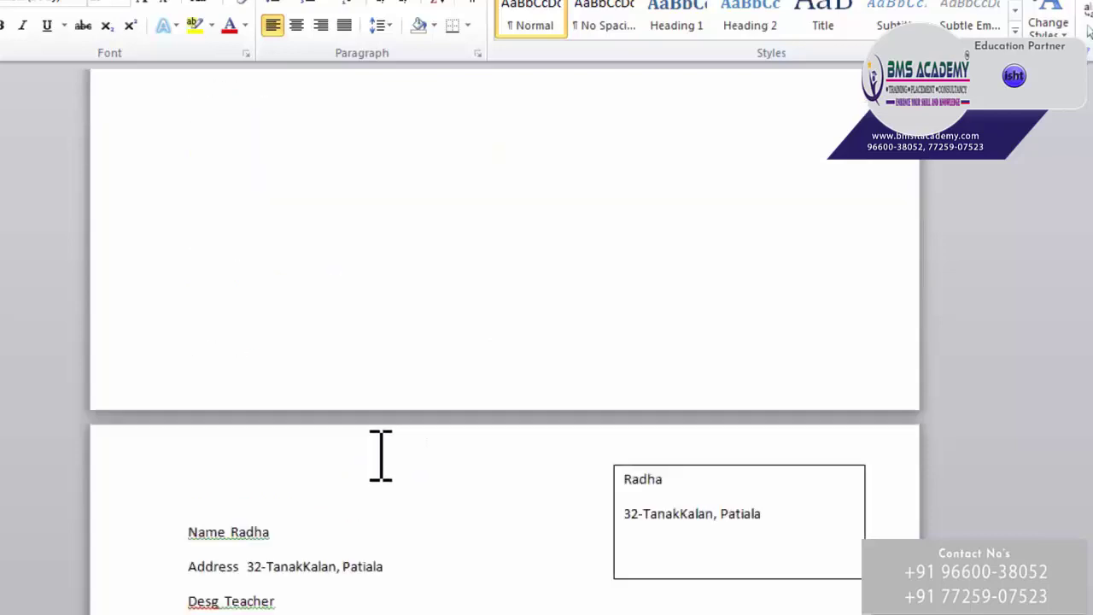
scroll(387, 460, down, 5)
scroll(313, 346, down, 4)
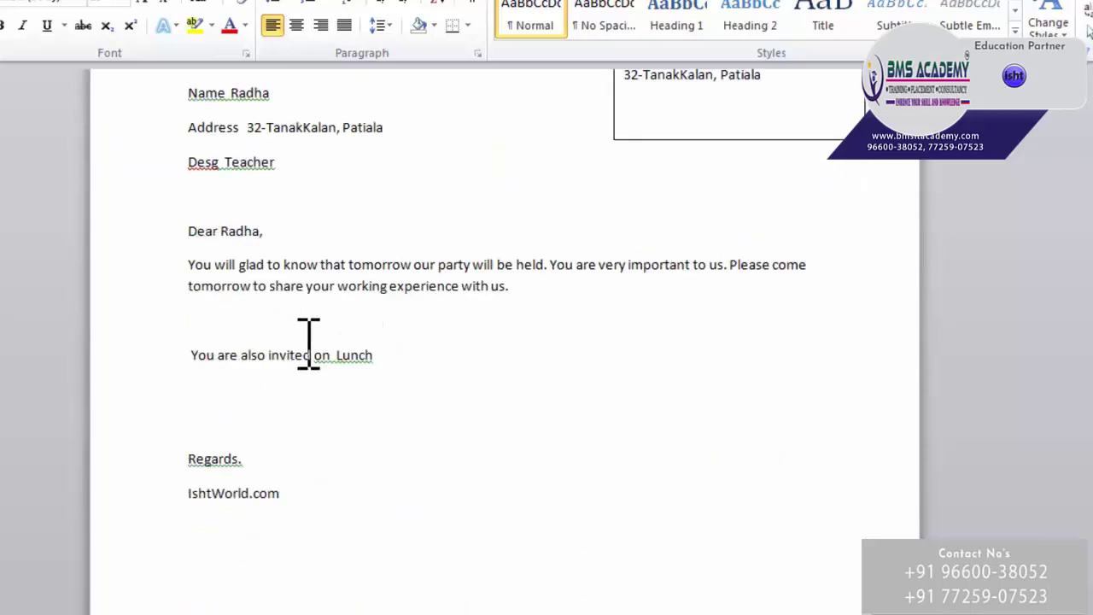
drag(377, 370, 341, 363)
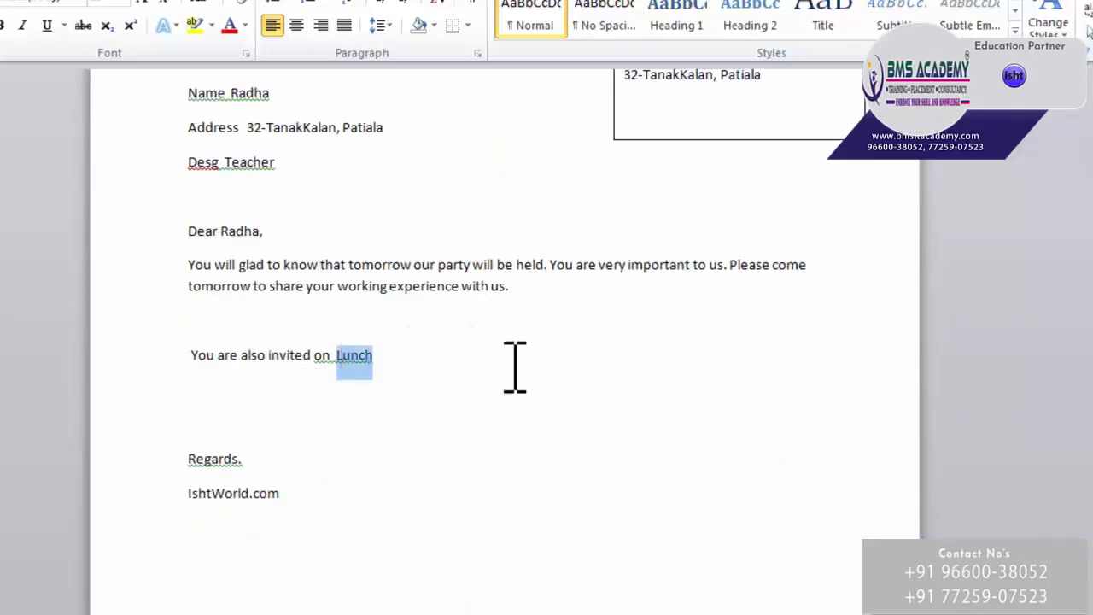
scroll(521, 372, down, 6)
scroll(533, 367, down, 9)
scroll(296, 139, up, 7)
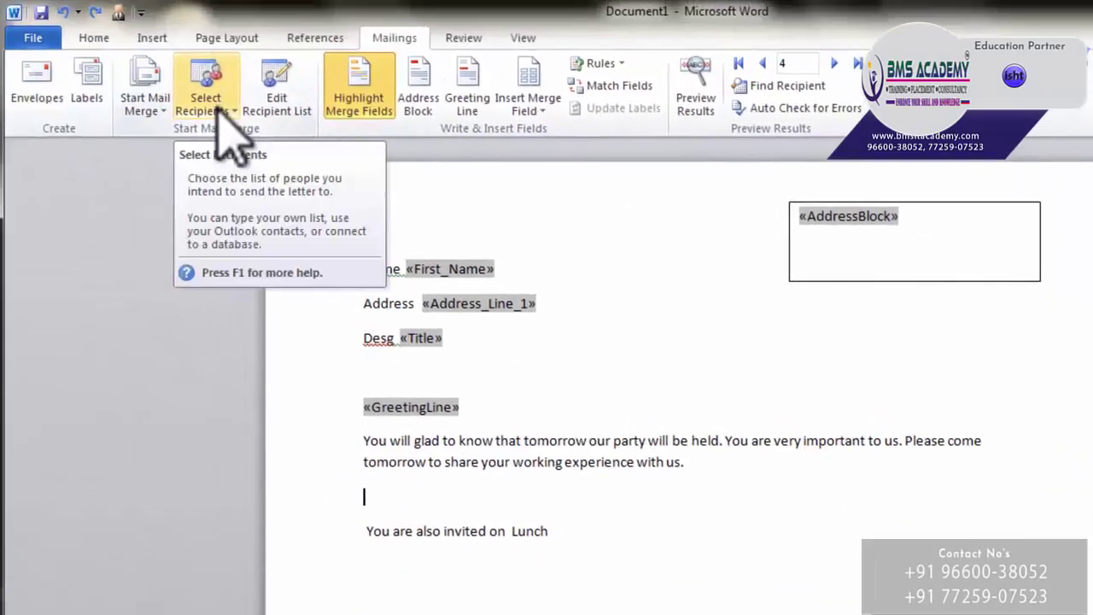
Start a new typed recipient list and remove the Title column.
click(216, 109)
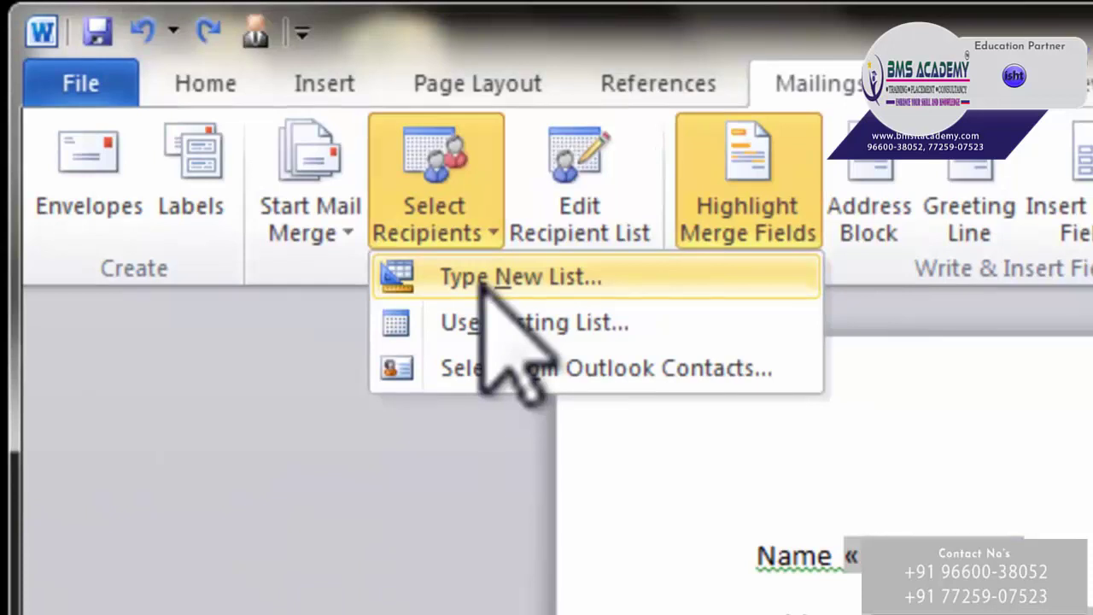
click(484, 290)
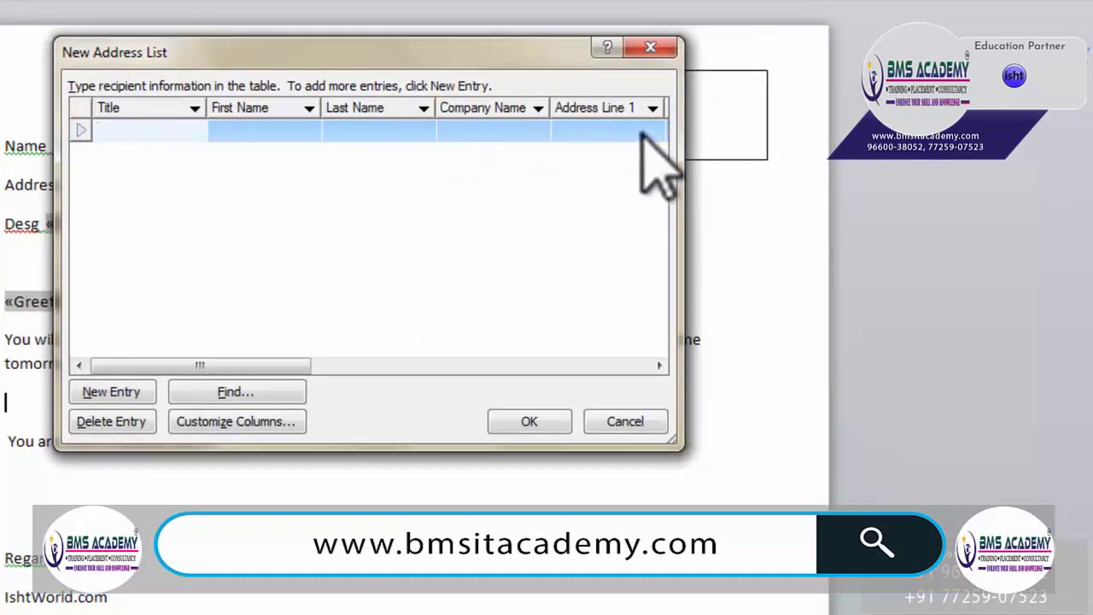
click(208, 421)
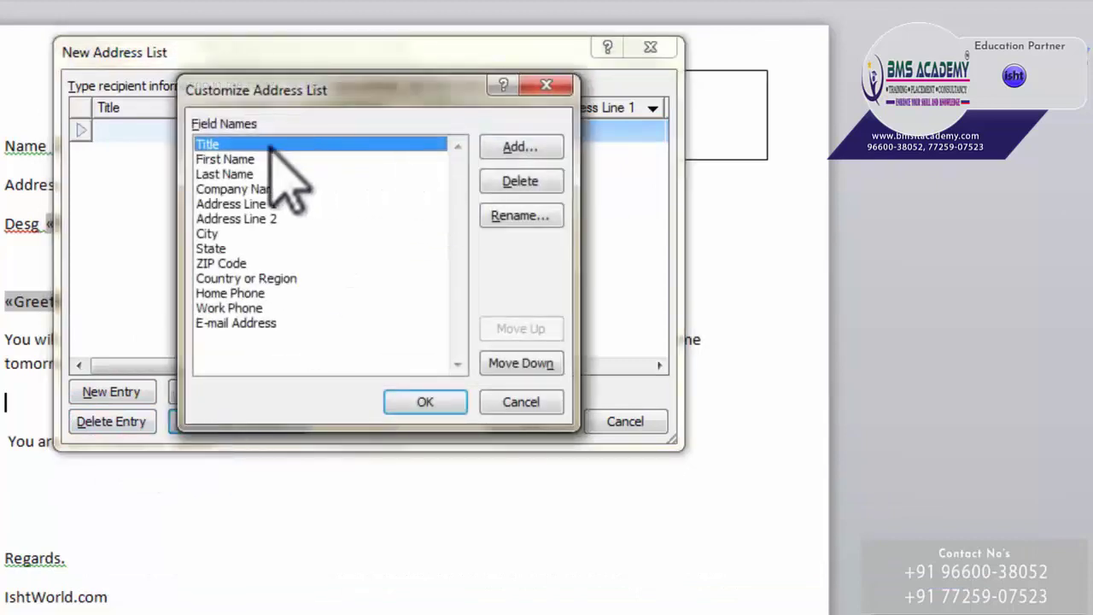
click(202, 173)
click(222, 263)
click(210, 144)
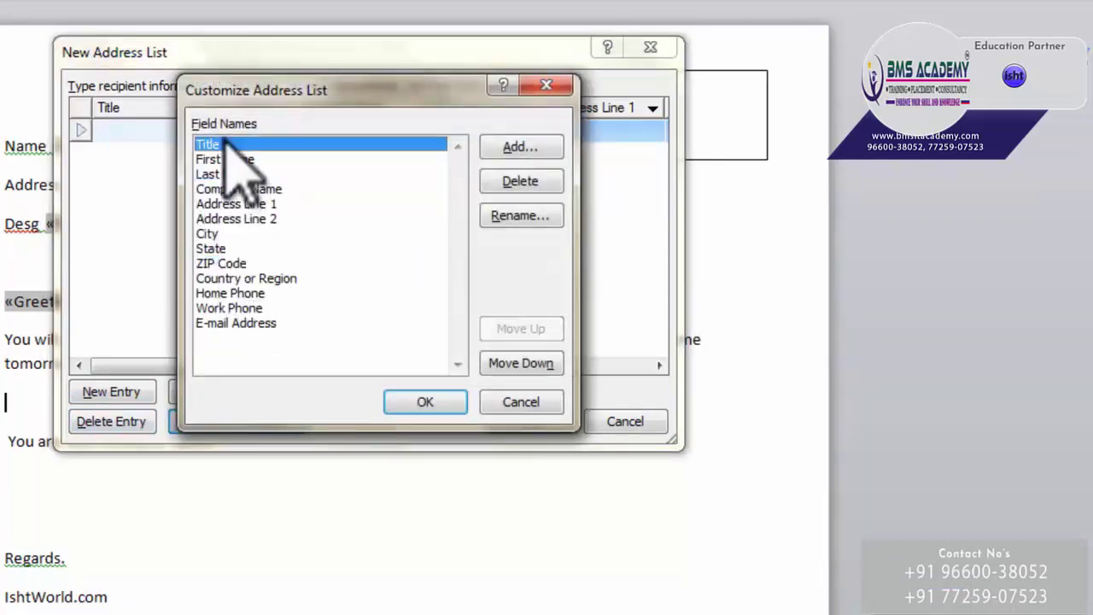
click(518, 182)
click(328, 325)
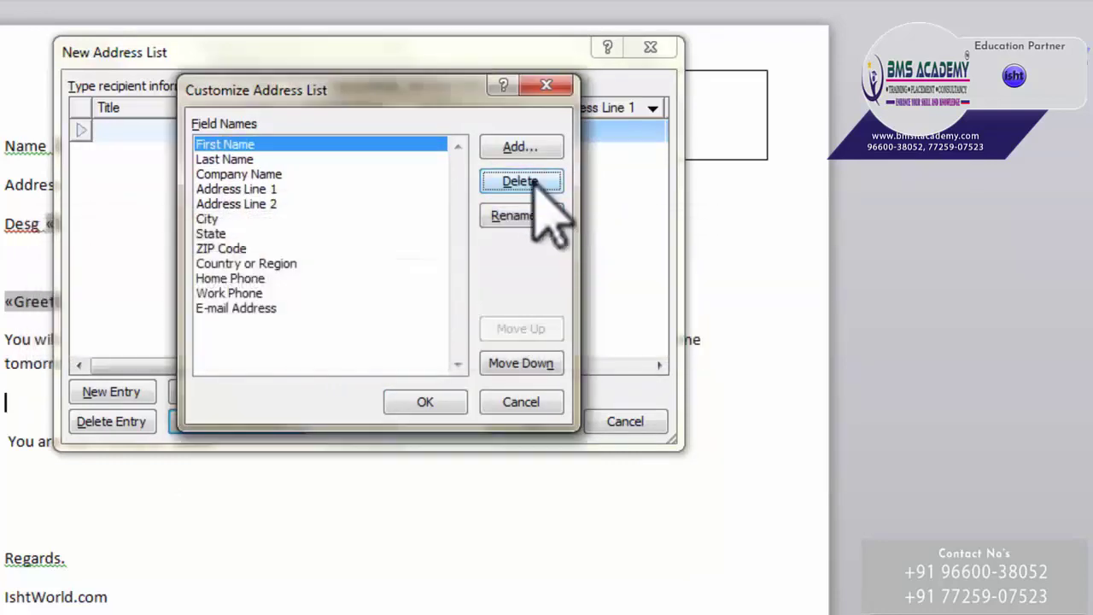
Delete First Name and all the remaining default recipient fields.
click(529, 182)
click(344, 324)
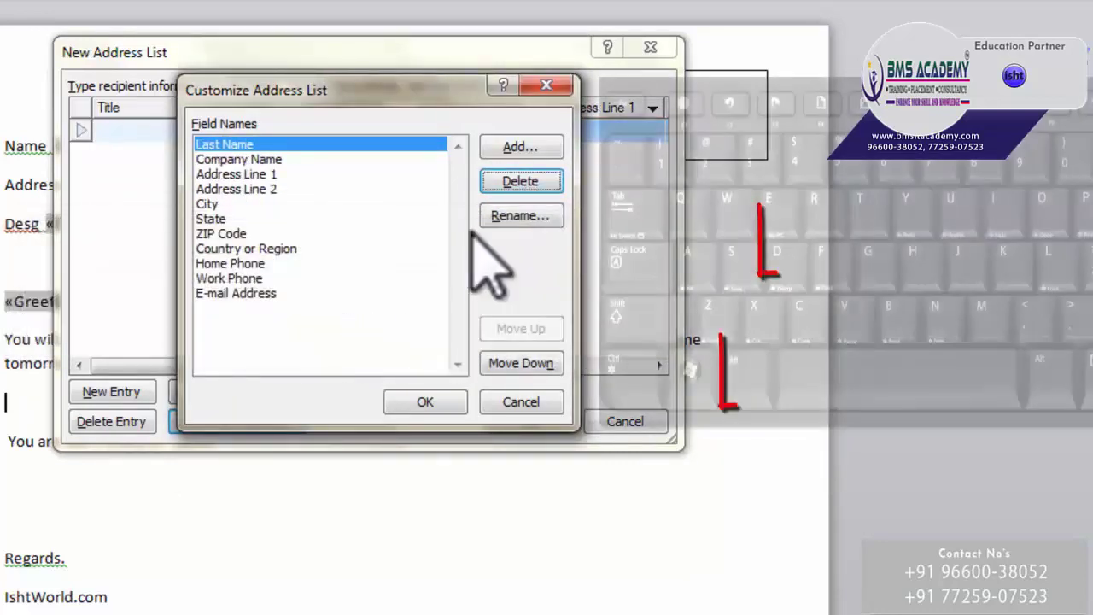
click(521, 181)
key(y)
click(520, 181)
key(y)
click(521, 181)
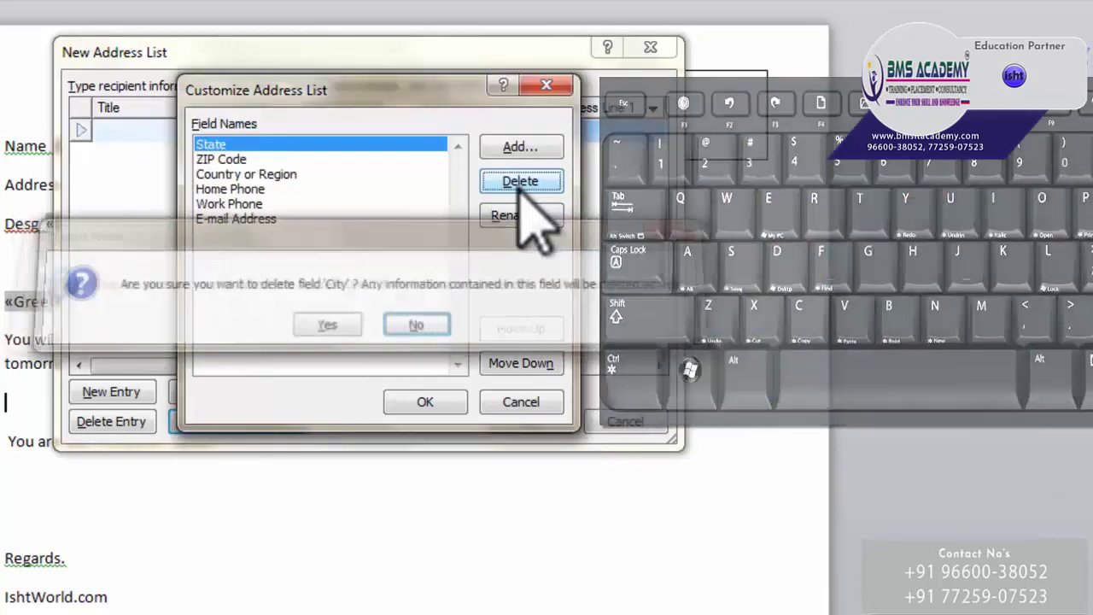
click(521, 181)
key(y)
click(521, 181)
key(y)
click(521, 181)
key(y)
click(521, 181)
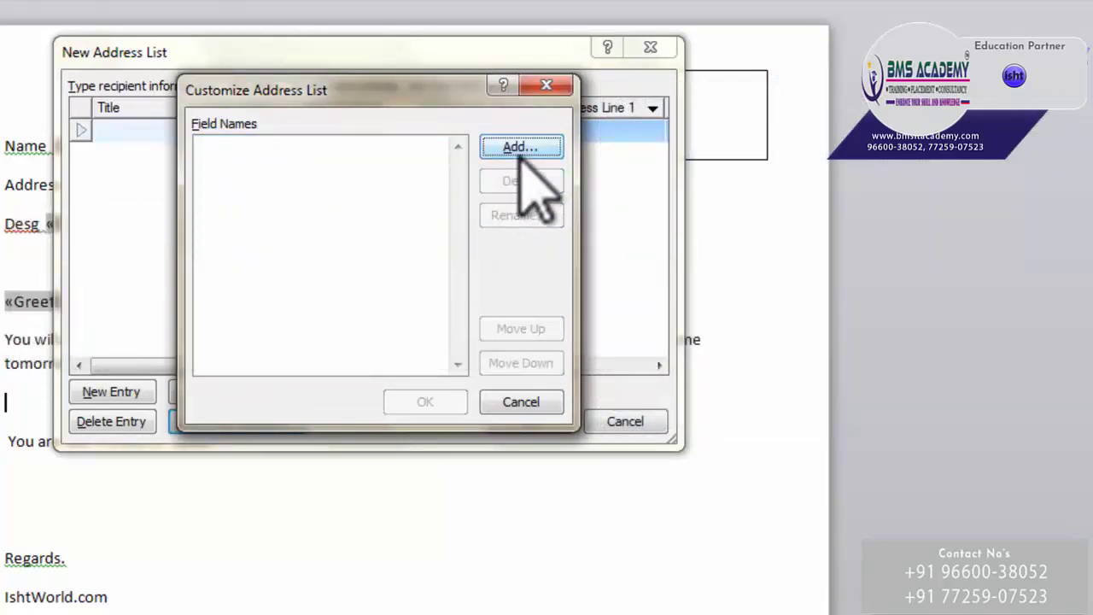
Add custom 'name' and 'address' columns and apply them to the list.
click(523, 150)
text(name)
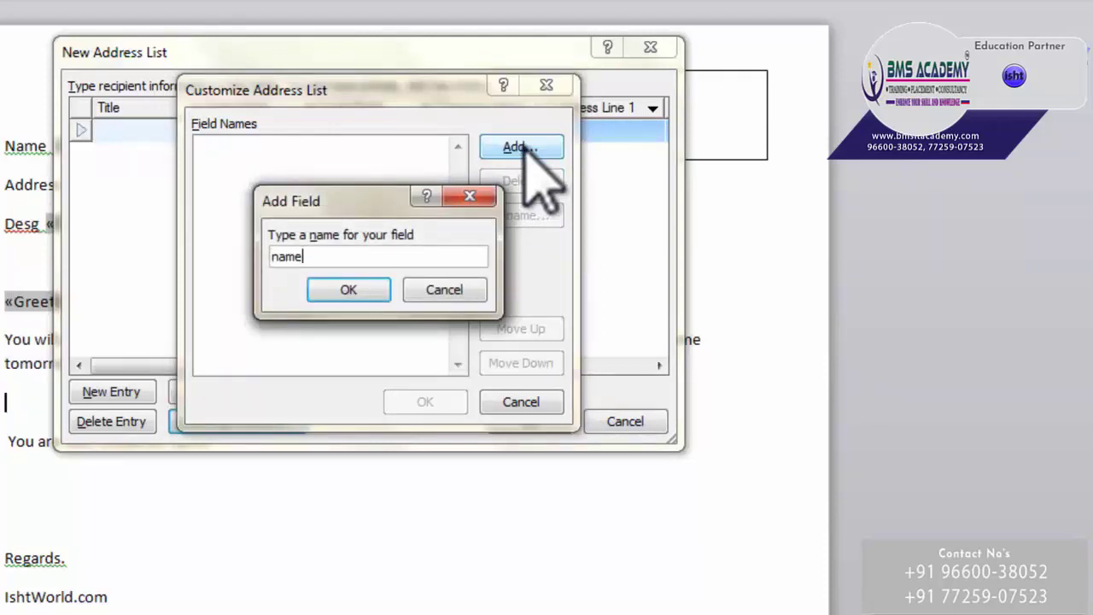
key(Return)
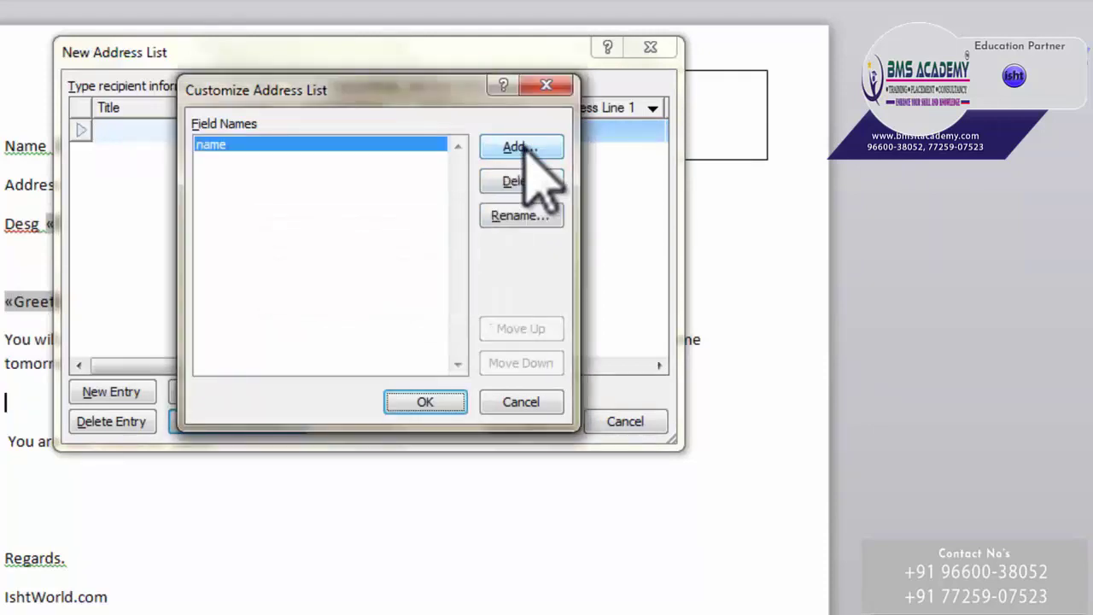
click(524, 147)
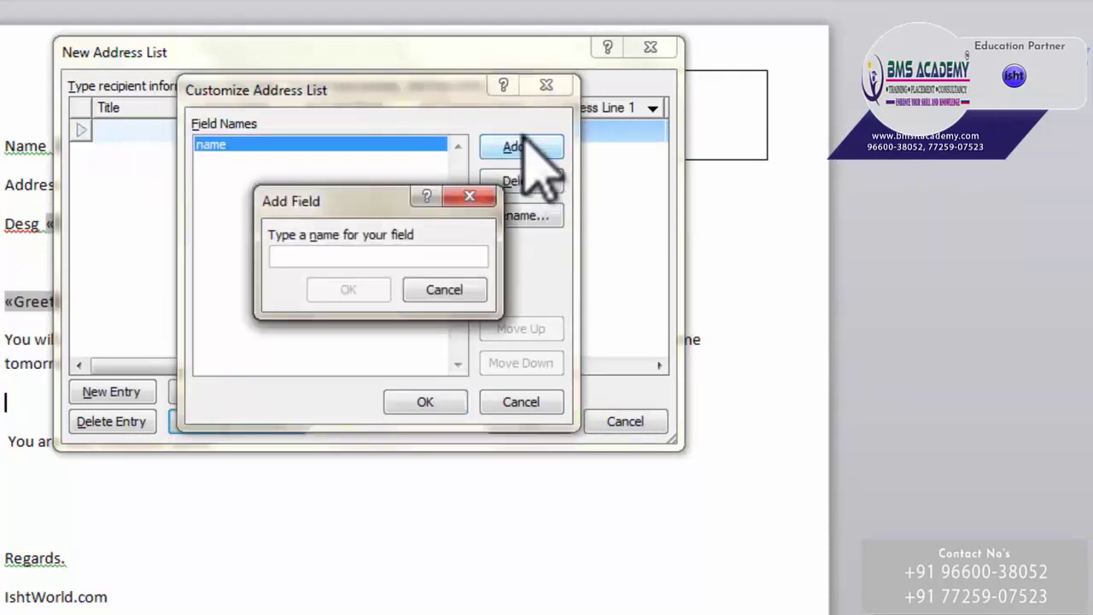
text(address)
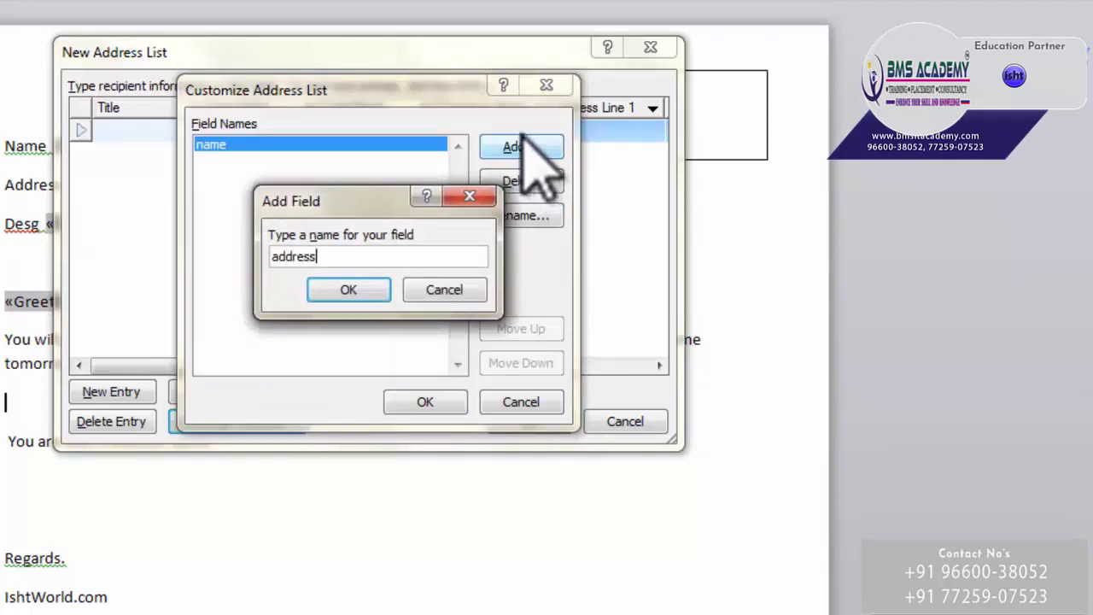
click(349, 289)
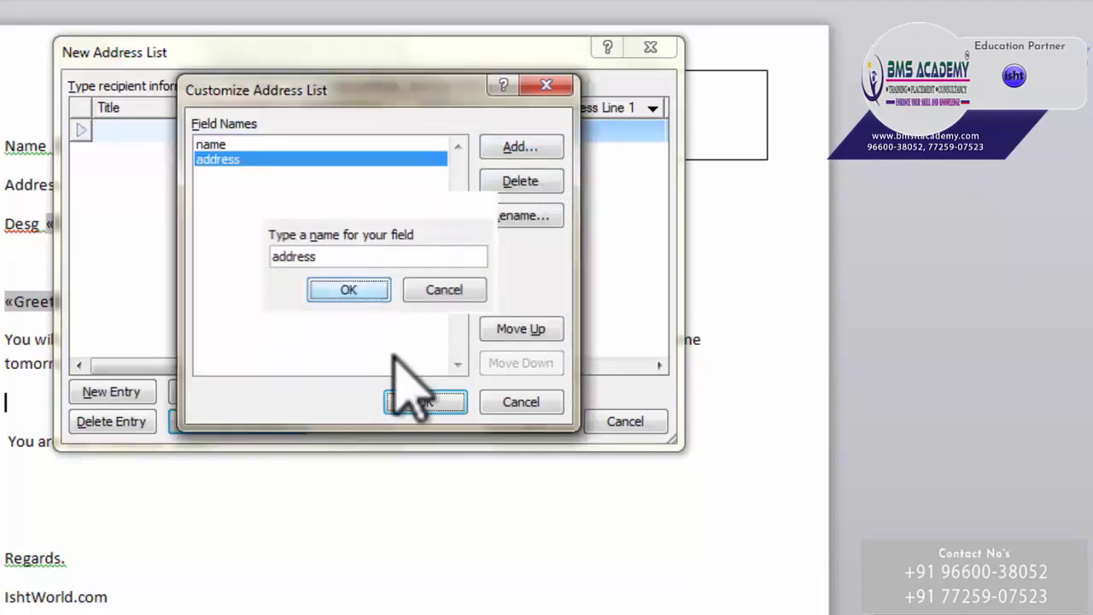
click(422, 400)
click(158, 133)
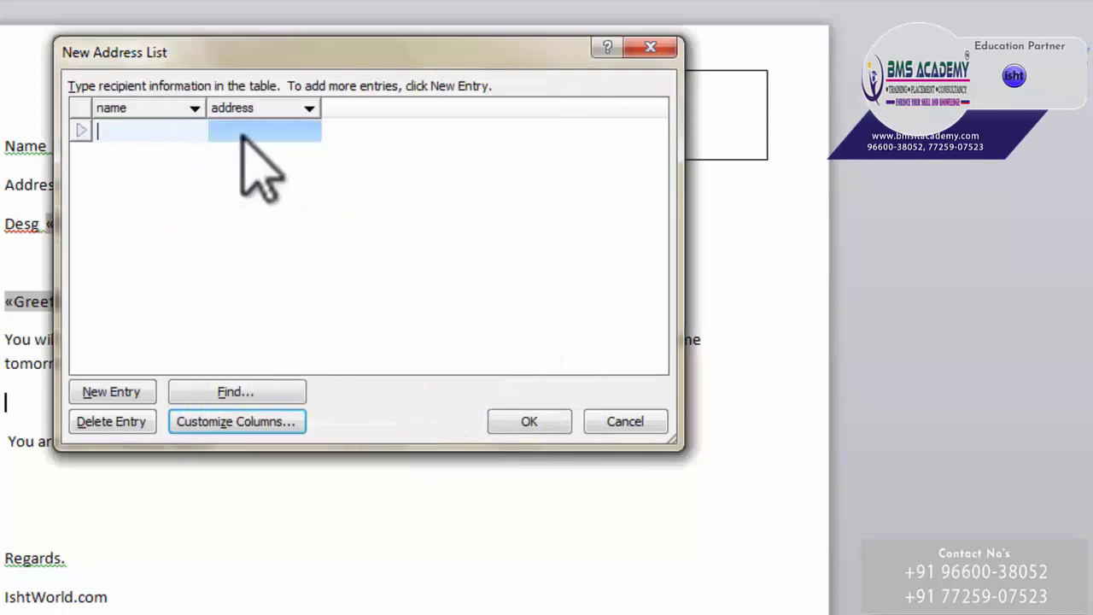
Enter three recipients' names and addresses, then finish the list for saving.
click(162, 135)
text(Ajay)
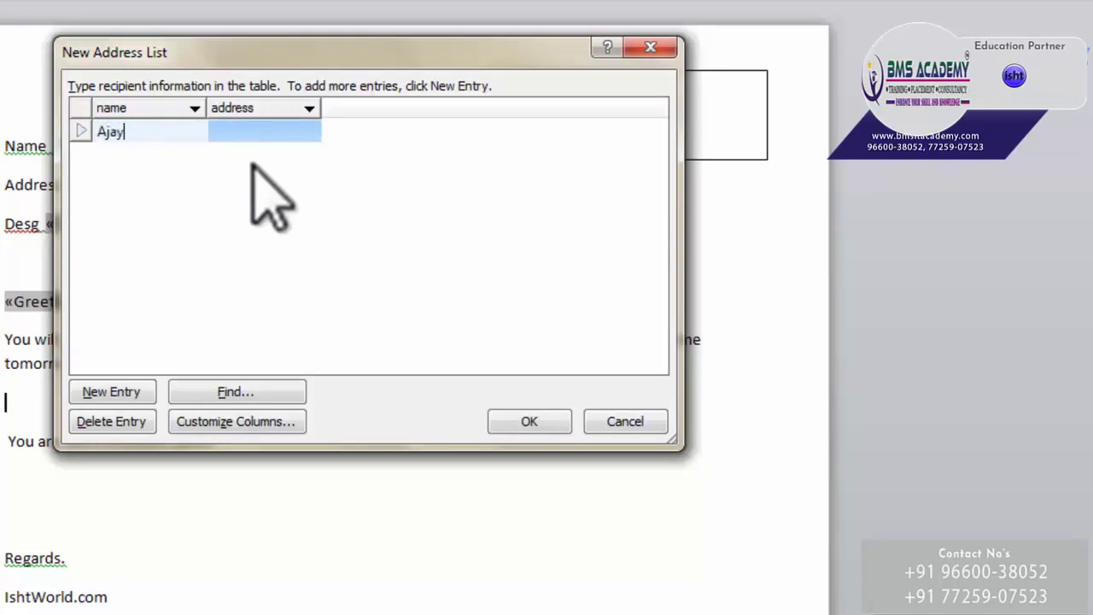
click(253, 164)
text(AMBALA)
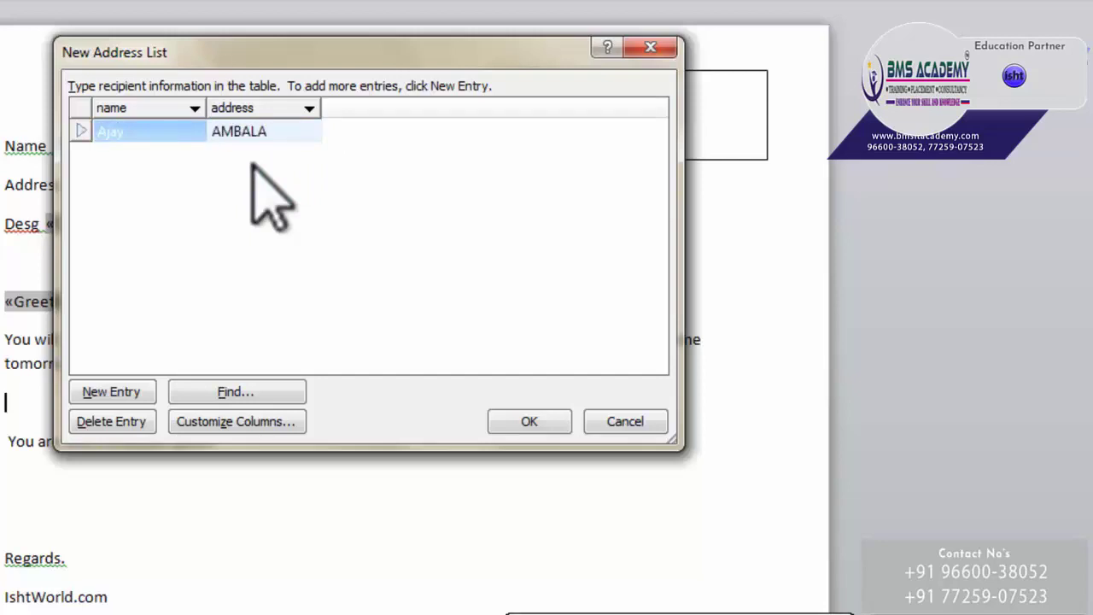
click(111, 391)
text(Delhi)
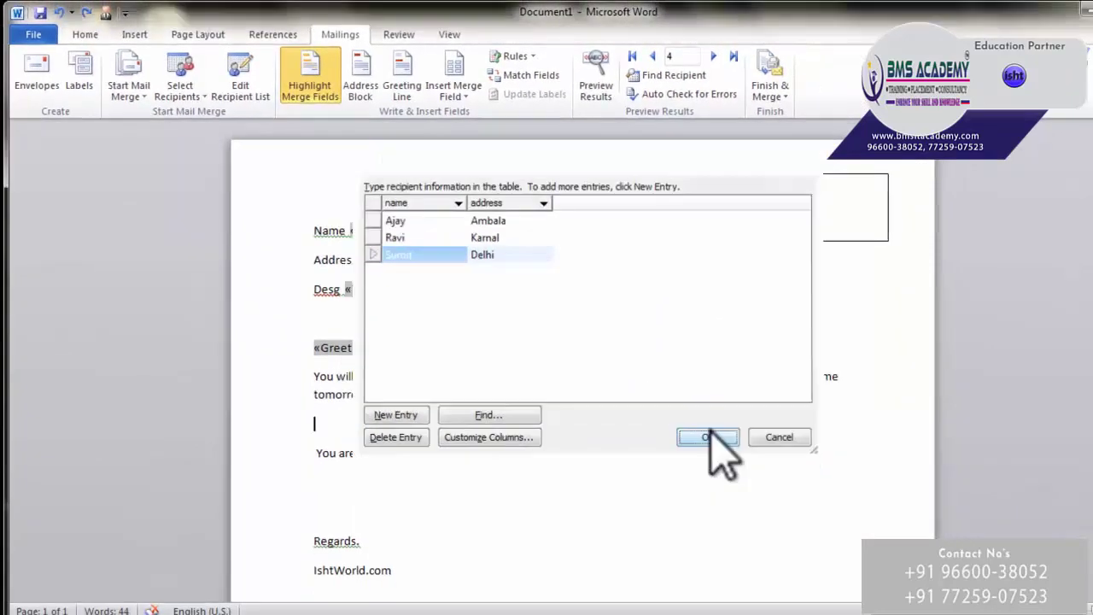
click(824, 560)
text(my data)
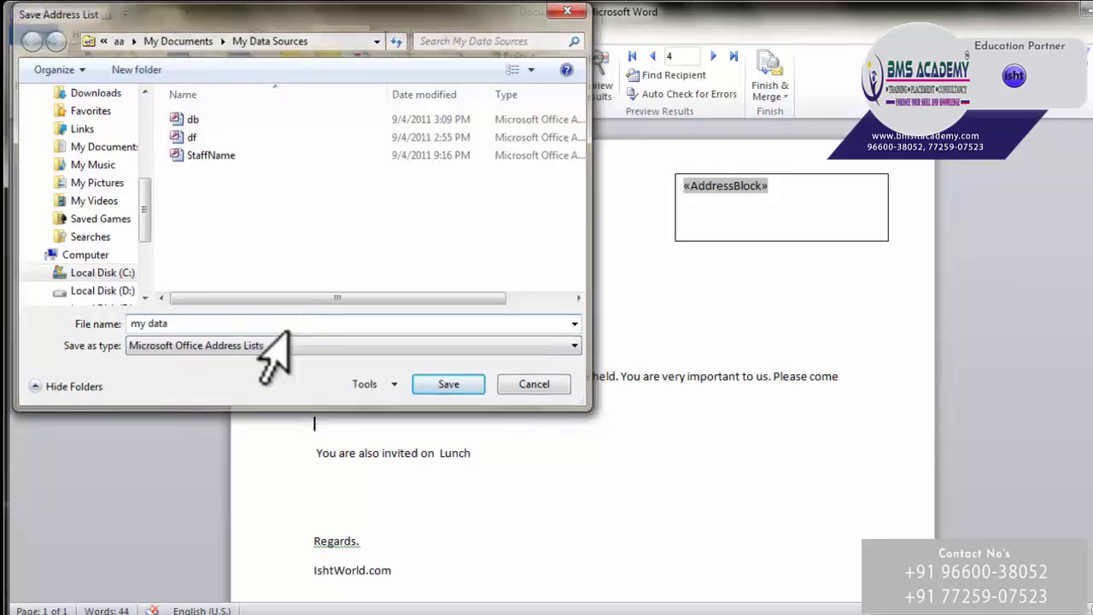
Save the recipient list as 'my data', accept the invalid Title field warning, and start a blank Document2.
key(Return)
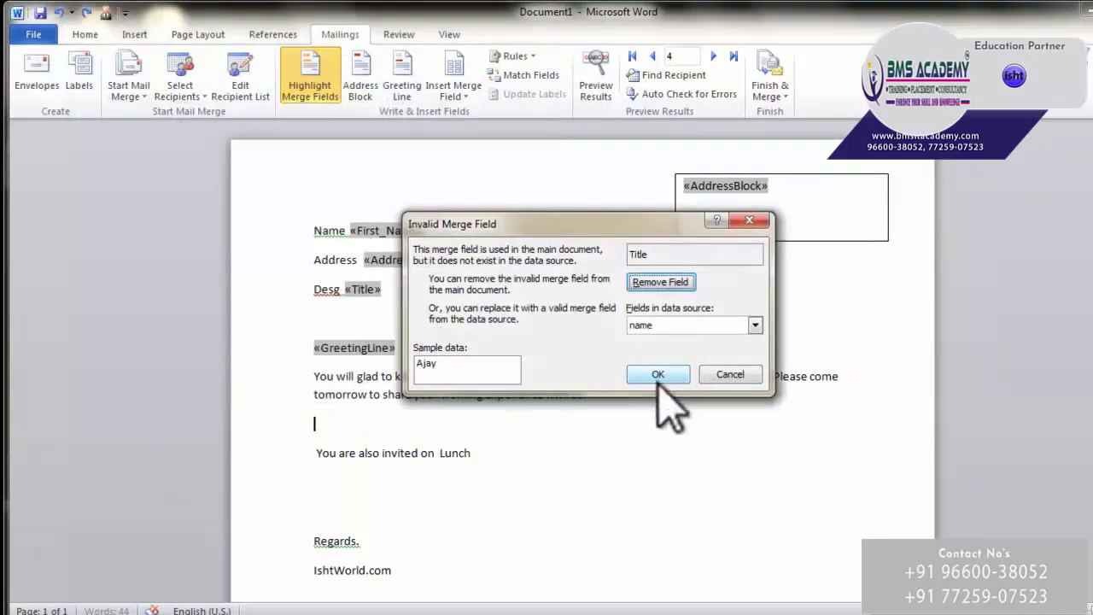
click(659, 376)
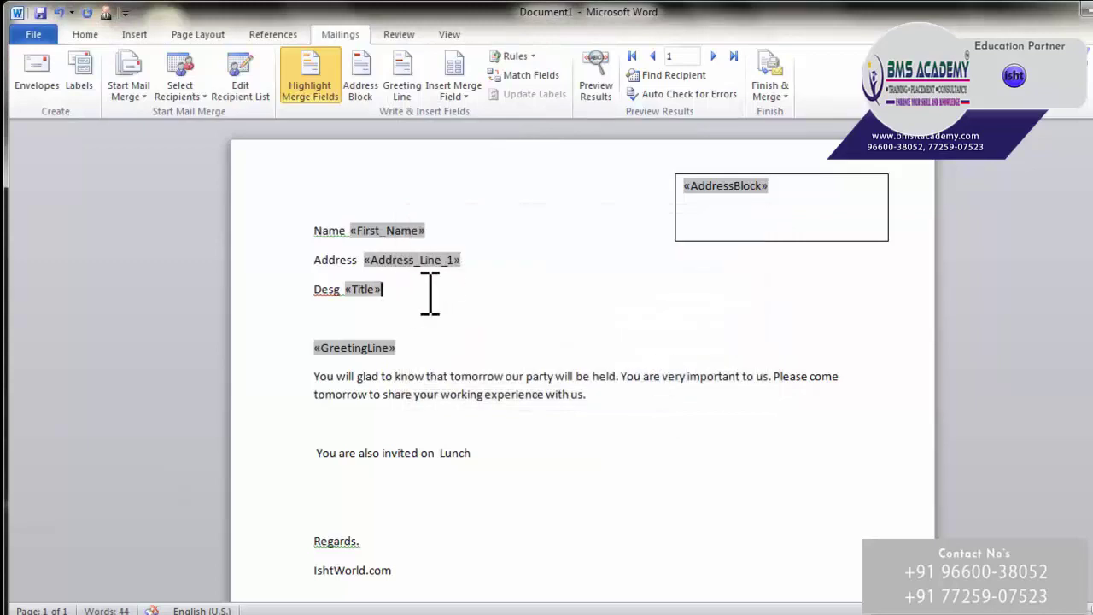
key(alt+shift+k)
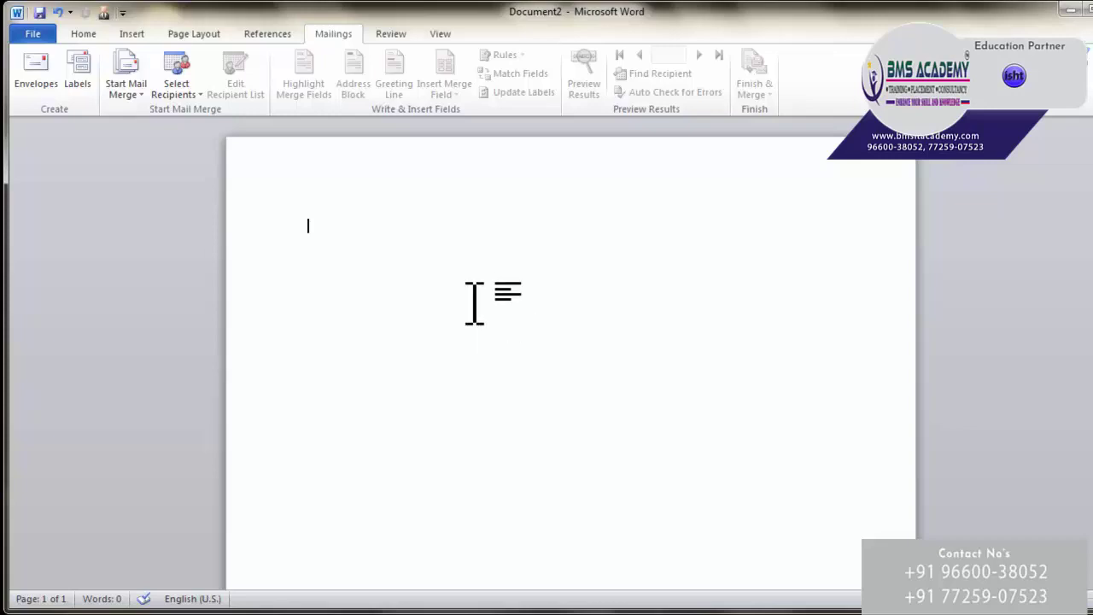
Create an envelope to Abc and Co., Sco 223-224 SiTech Market, Delhi-6, returning to IshtWorld.com, Ambala, Haryana, India.
click(47, 94)
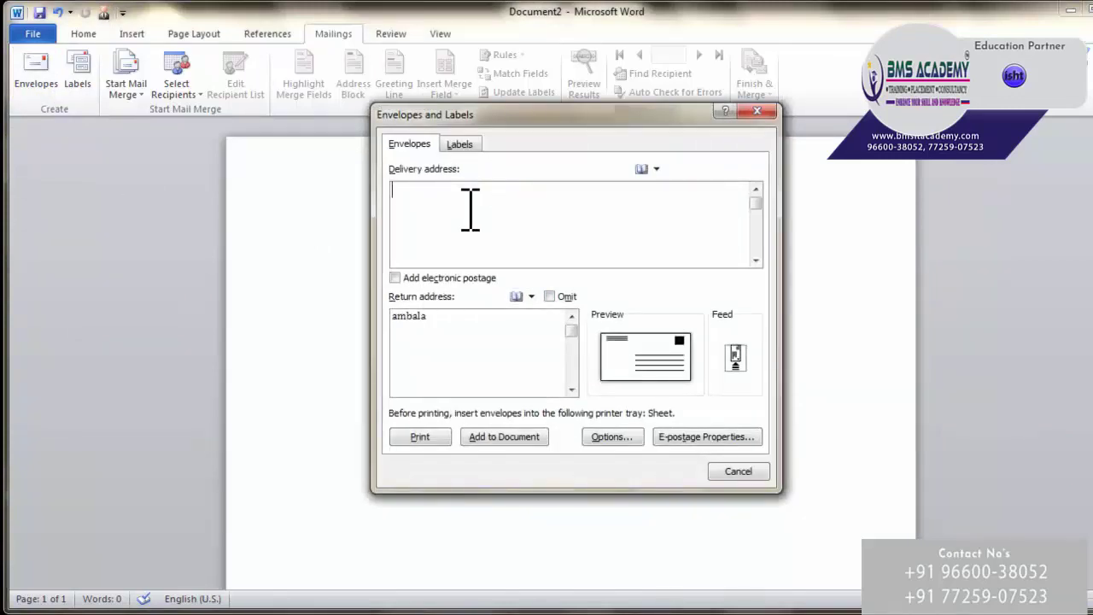
text(Abc and Co. Sco 223-224 SiTech Market Delhi-6)
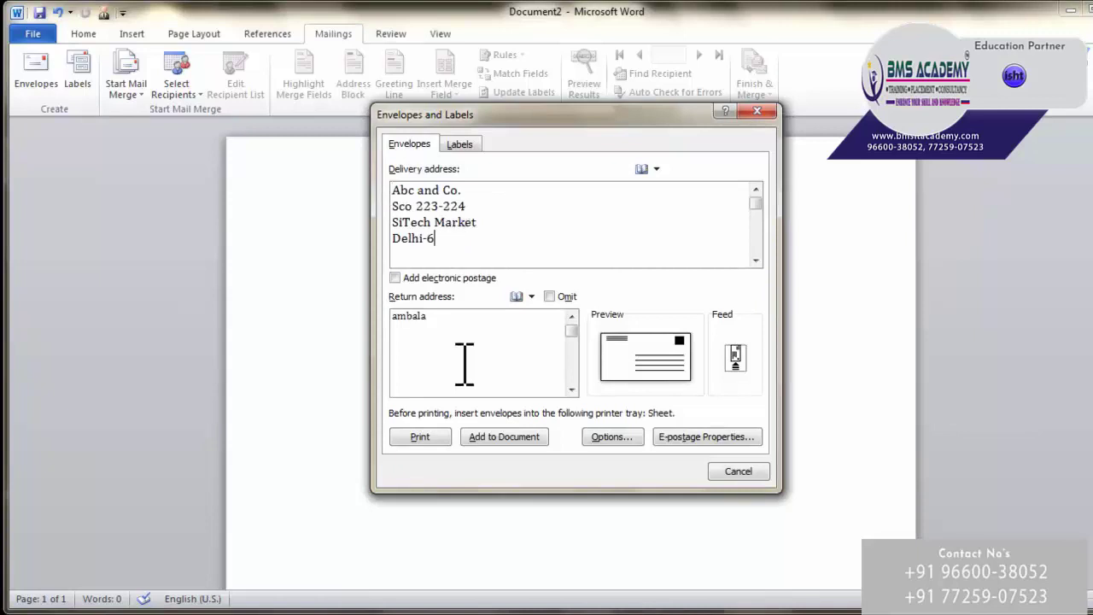
drag(450, 335, 378, 329)
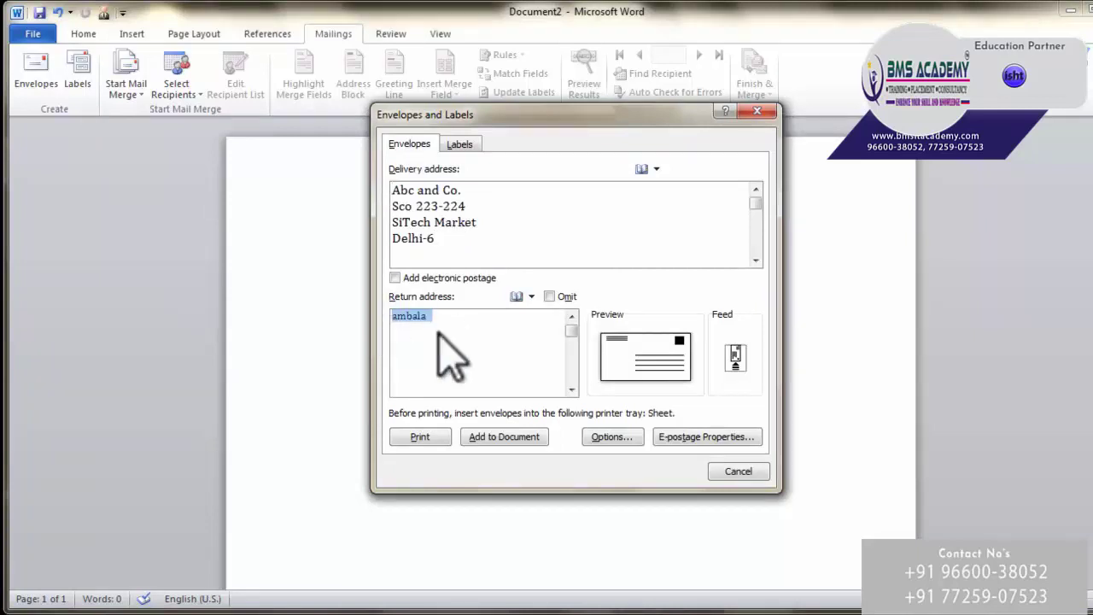
text(IshtWorld.com Ambala Haryana India)
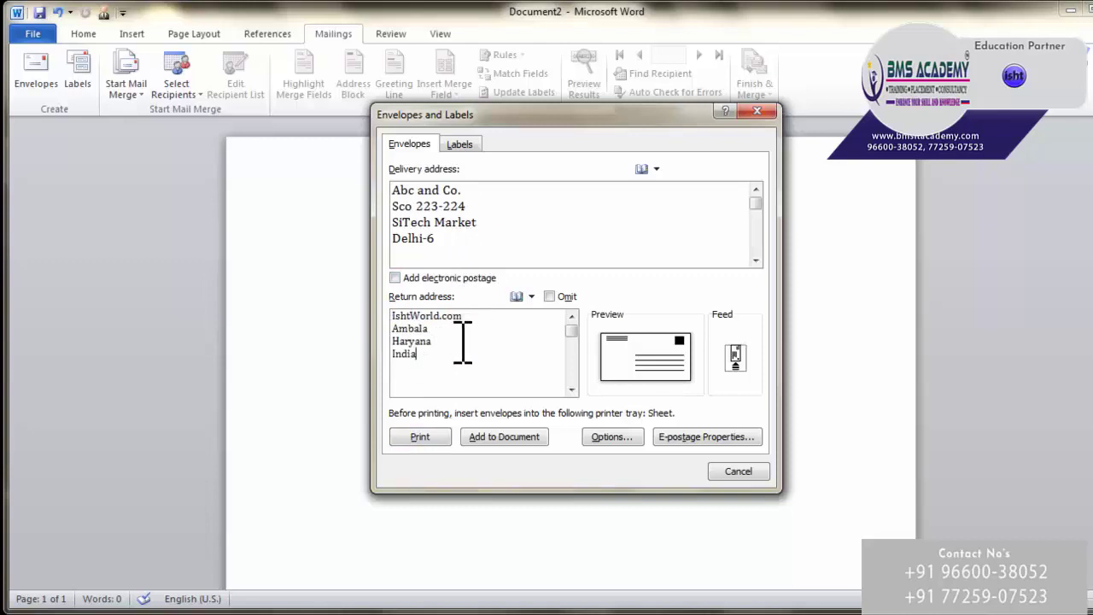
Set the envelope size to Size 6 3/4 in the envelope options.
click(611, 437)
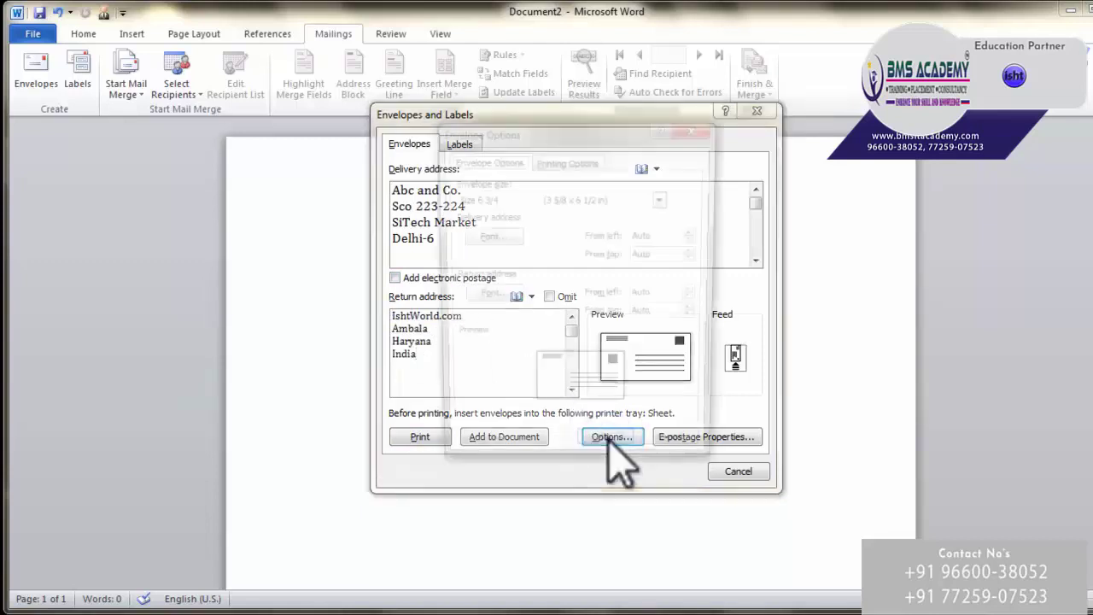
click(516, 197)
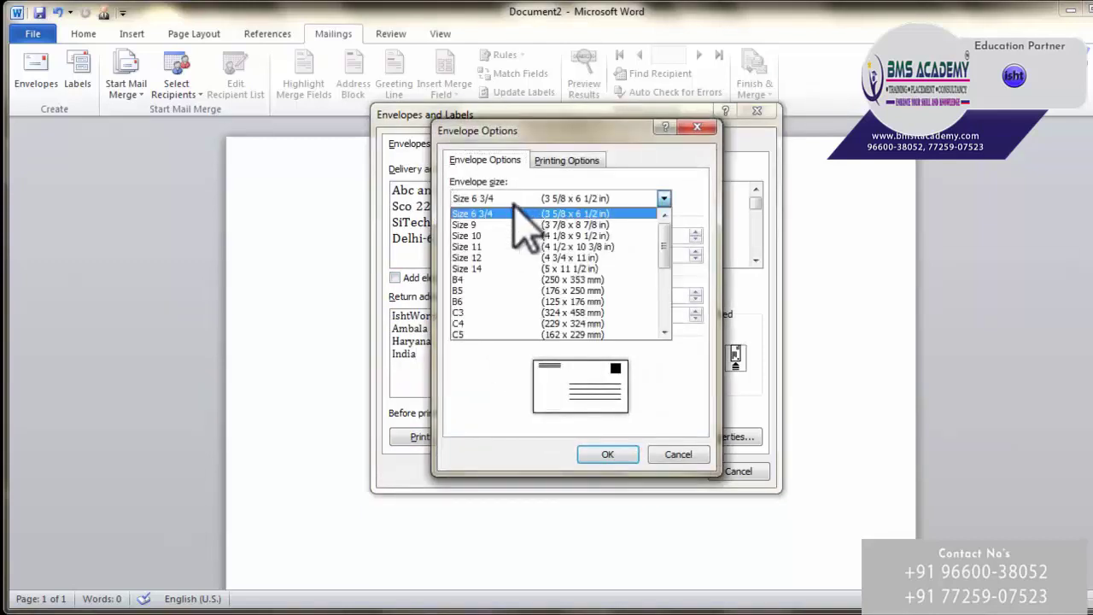
click(519, 225)
click(547, 200)
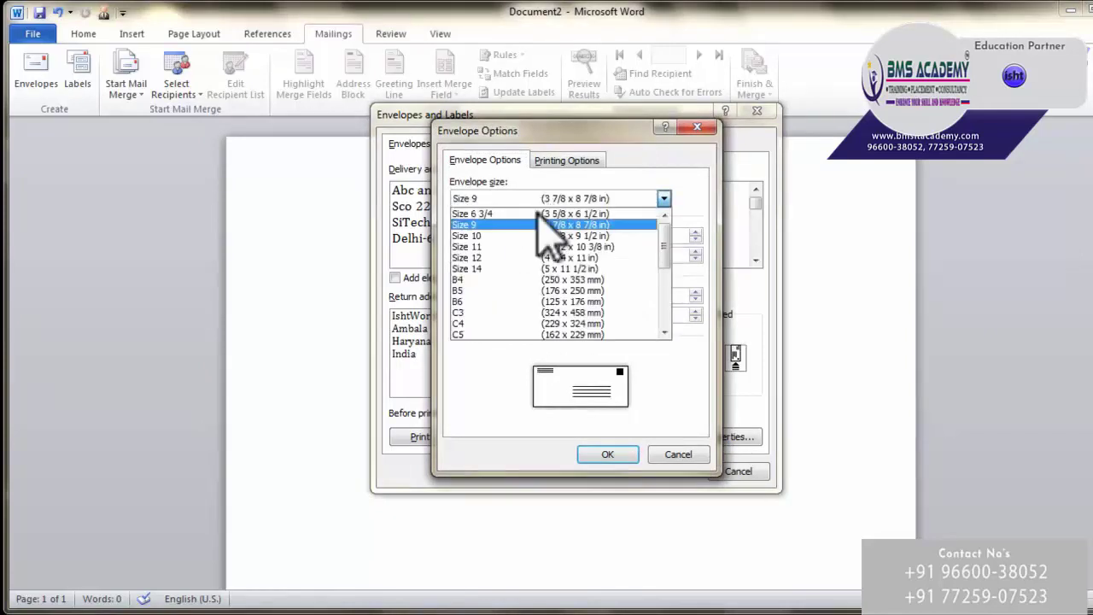
click(538, 236)
click(560, 203)
click(556, 214)
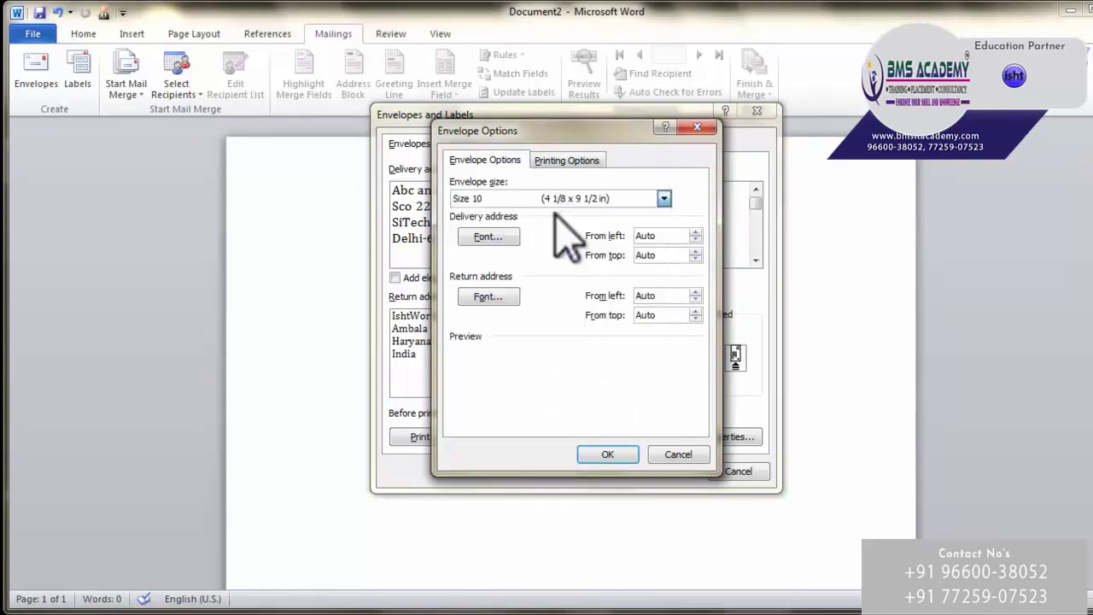
Set the delivery address font to Aharoni Bold.
click(488, 236)
click(453, 218)
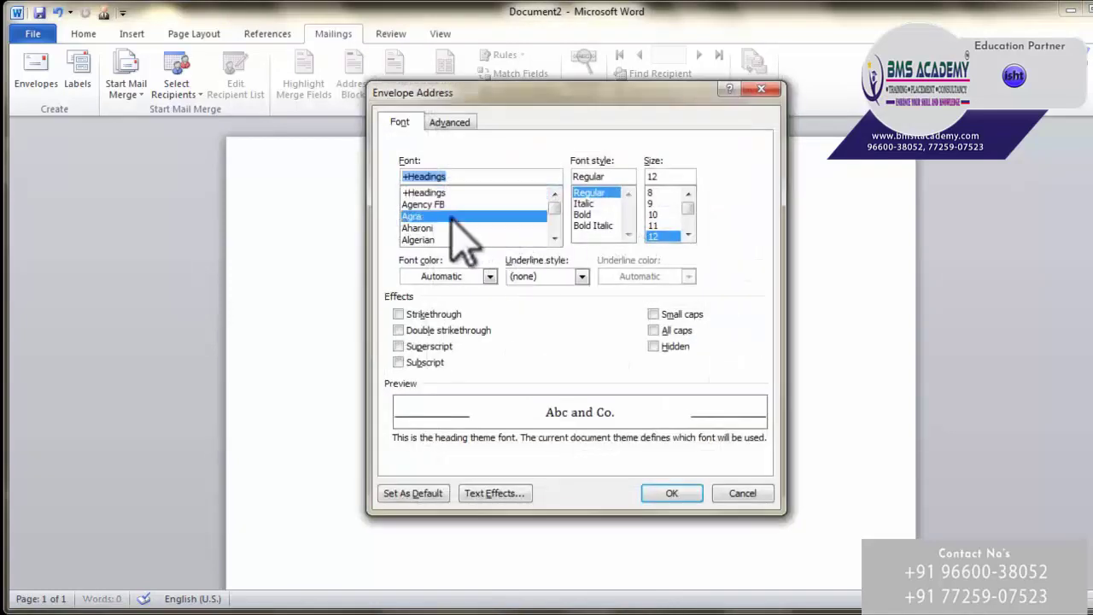
click(451, 228)
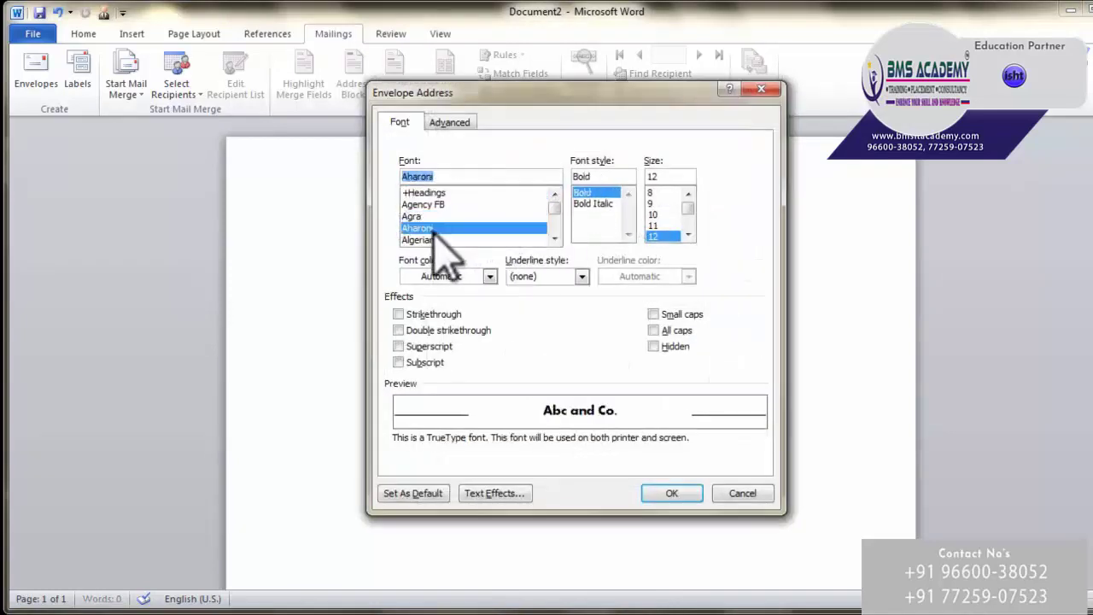
click(671, 493)
Set the return address font to Arial Rounded MT Bold and apply the envelope options.
click(498, 298)
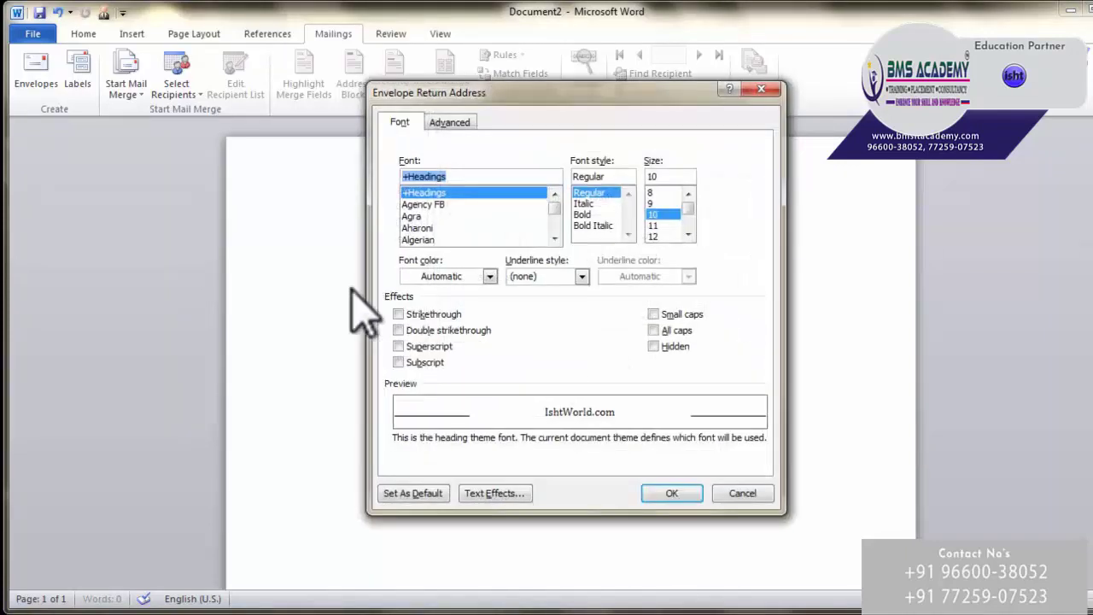
click(423, 216)
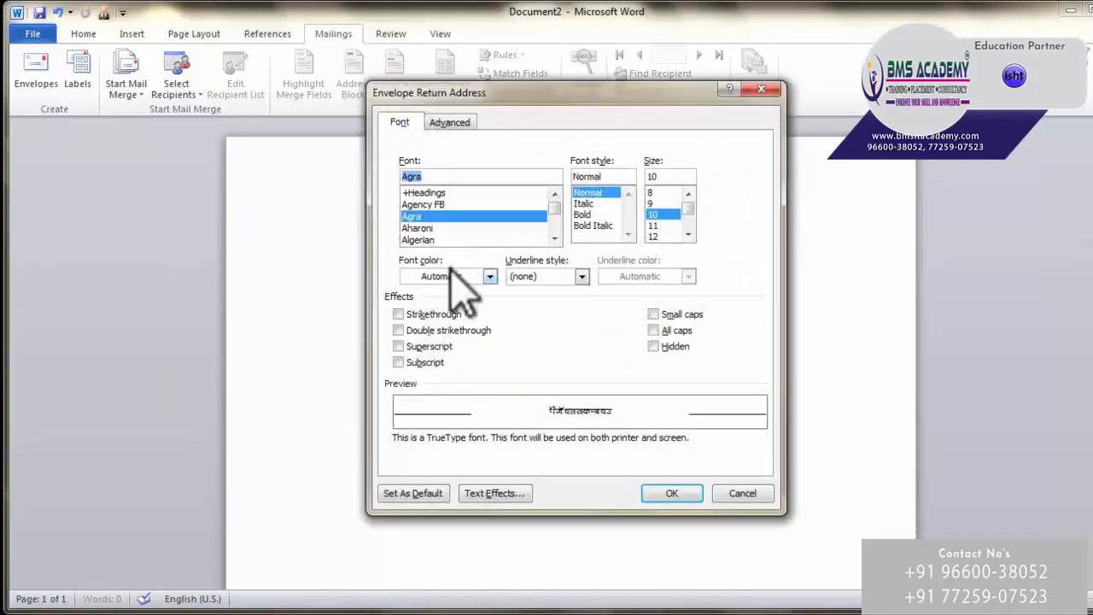
scroll(434, 244, down, 3)
click(431, 239)
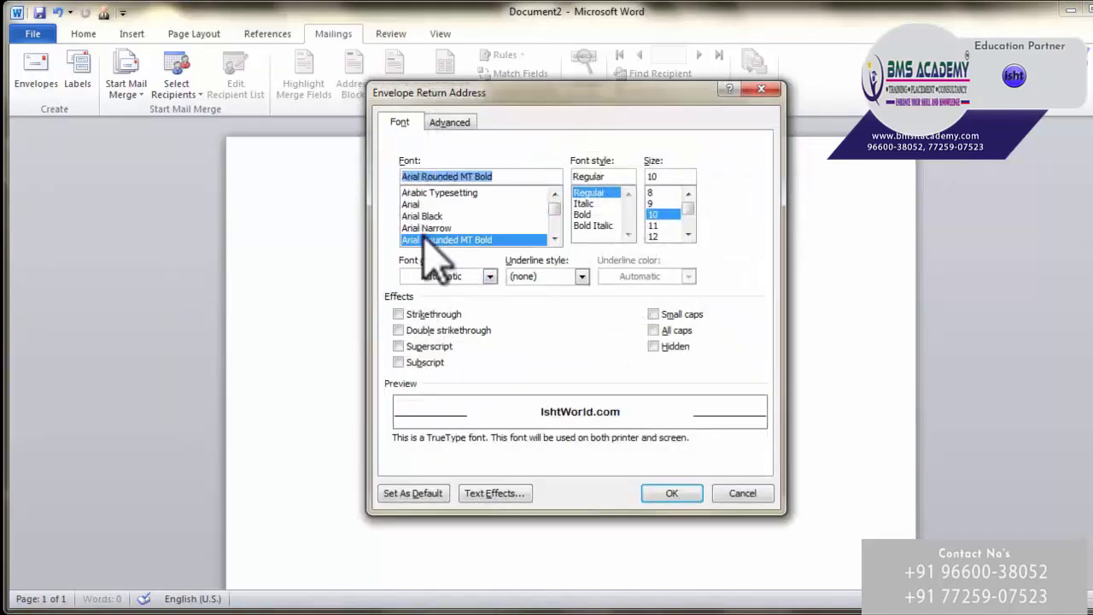
click(671, 493)
click(609, 457)
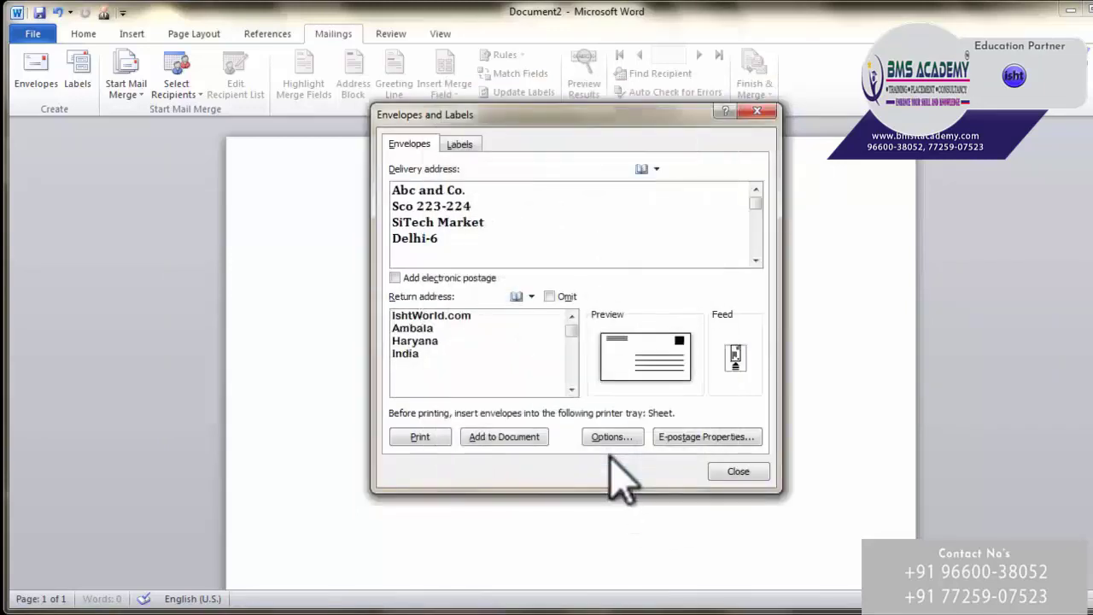
Add the envelope to Document2, save IshtWorld.com as default return address, and select both address blocks.
click(502, 436)
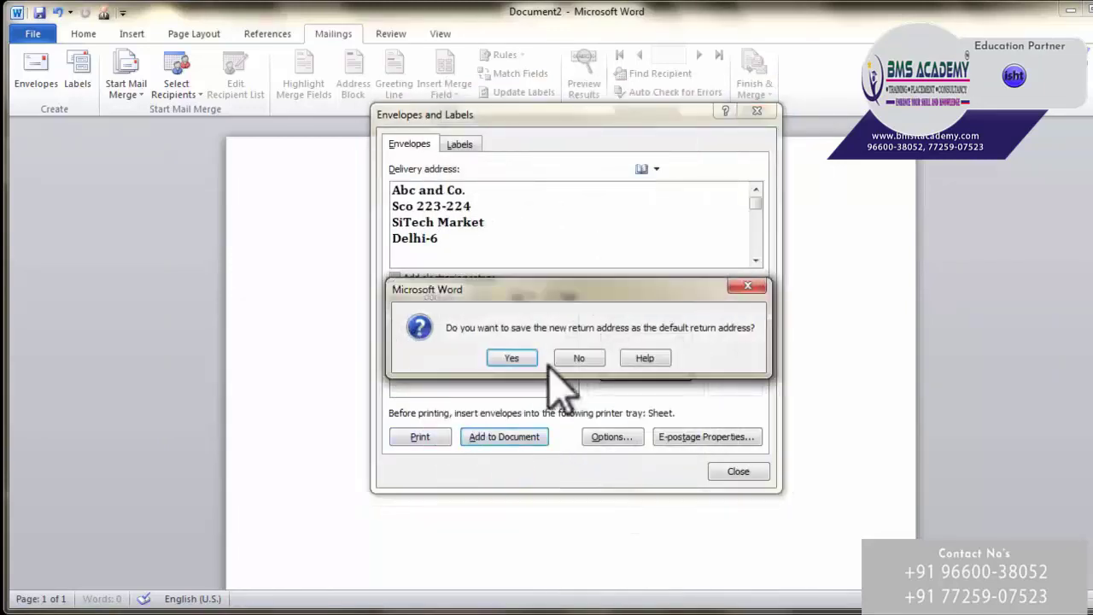
click(512, 358)
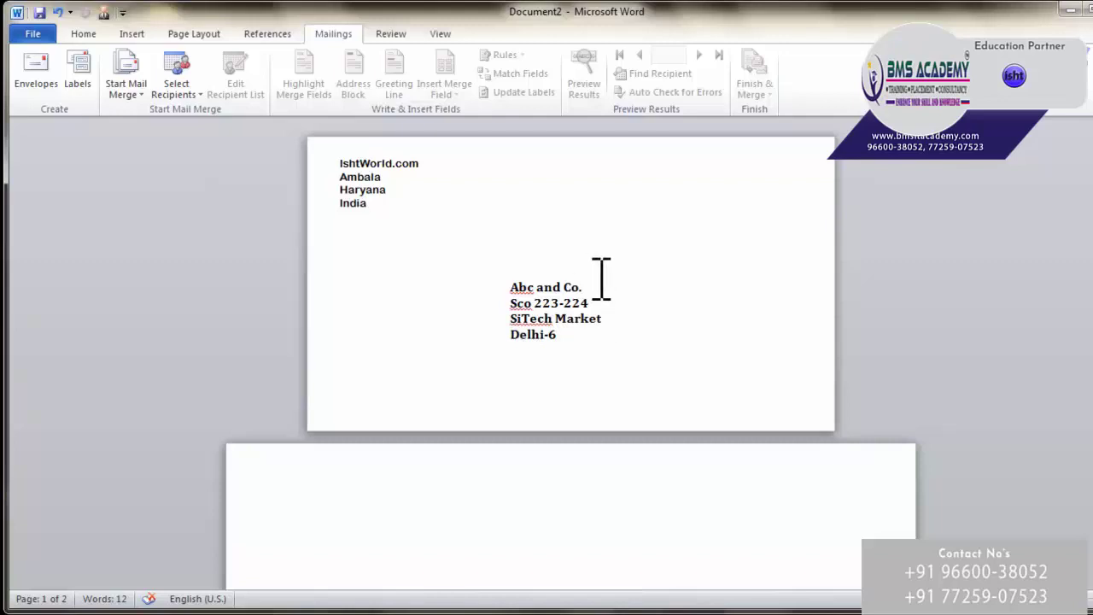
drag(596, 351, 508, 288)
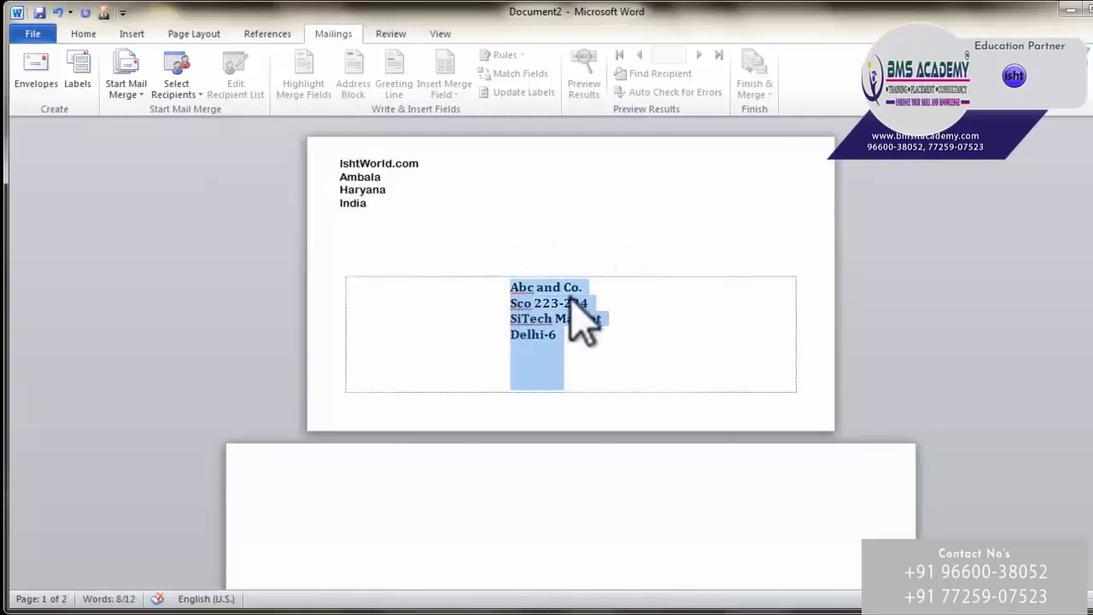
drag(371, 208, 331, 160)
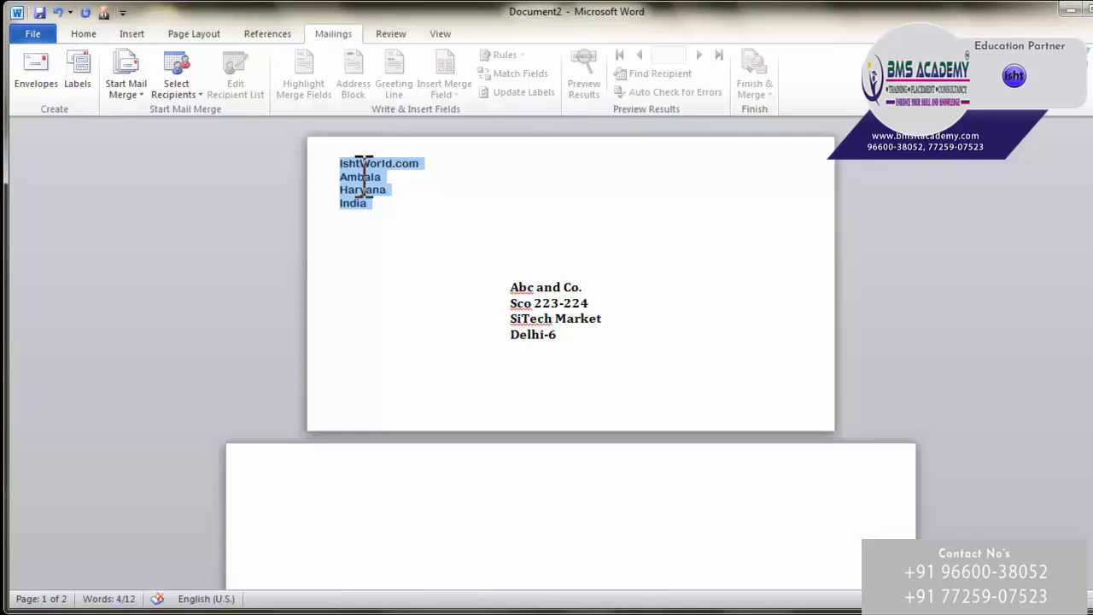
Switch from the Document2 envelope to the blank Document1 window.
key(alt+Tab)
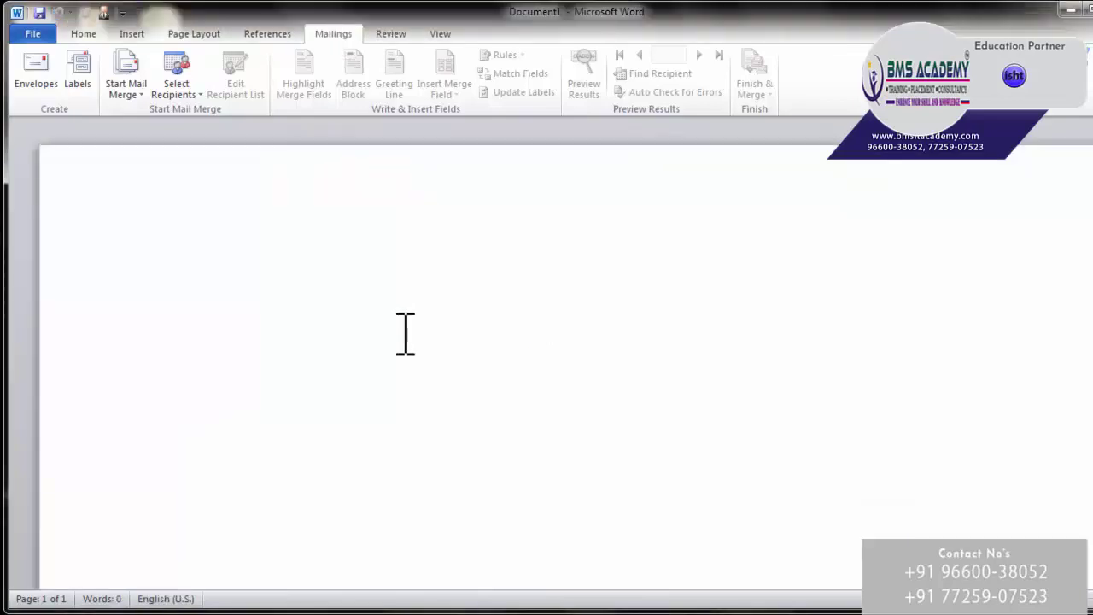